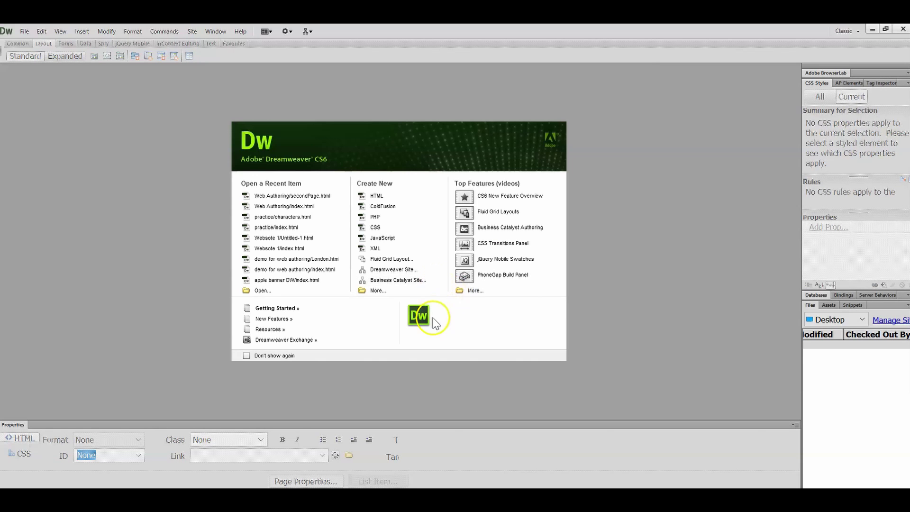
Create a new HTML page and insert a 3-row, 3-column table, 200 pixels wide with a 1-pixel border.
click(382, 194)
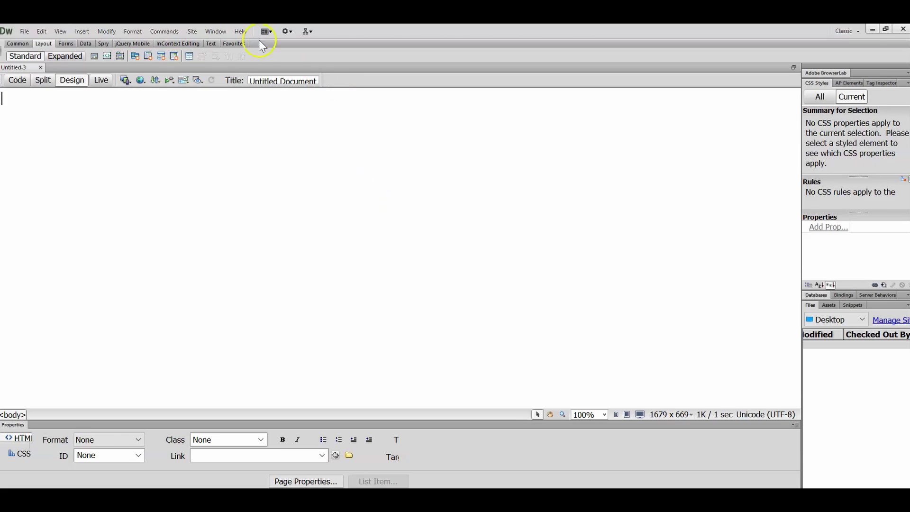
click(82, 31)
click(101, 125)
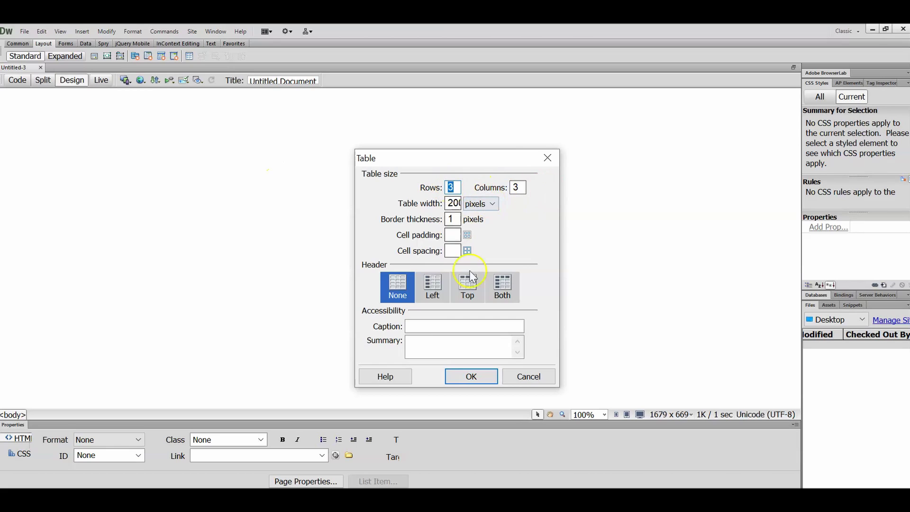
click(469, 377)
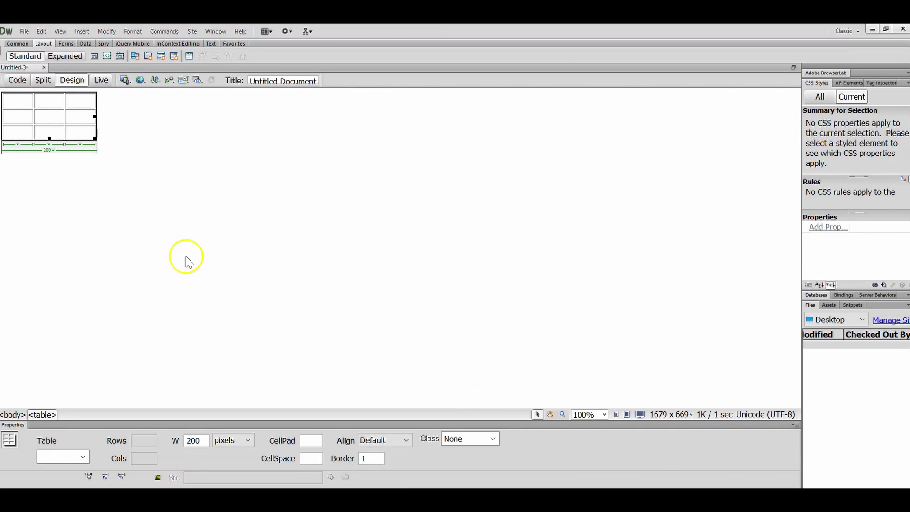
Enlarge the table to about 1393 pixels wide and merge the three cells of its first row.
drag(94, 137, 666, 391)
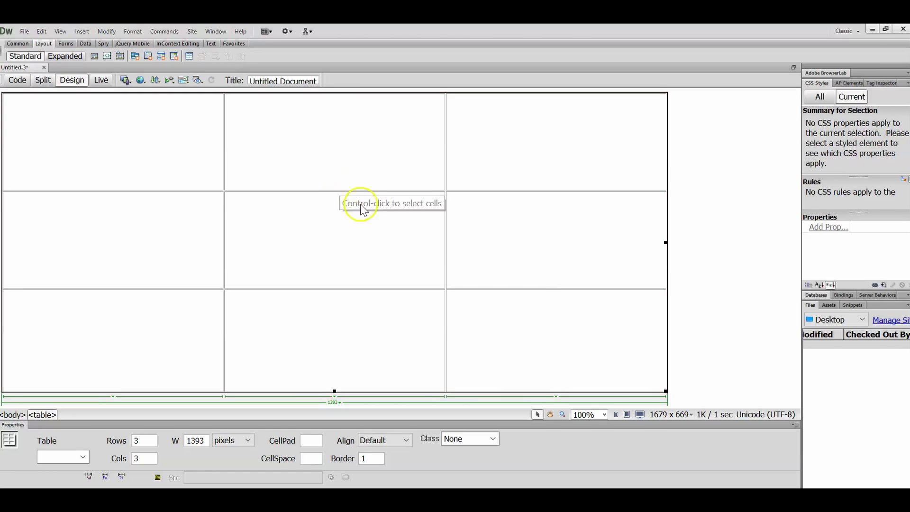
click(189, 262)
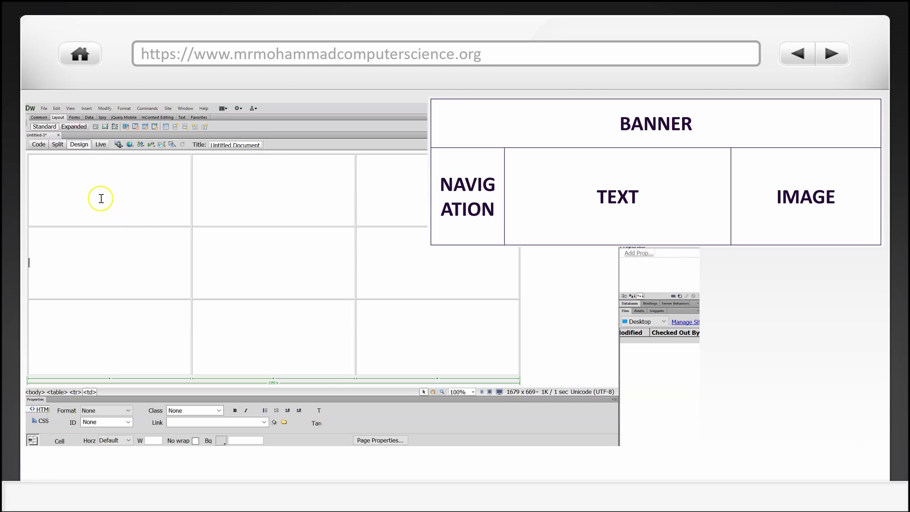
drag(169, 191, 397, 201)
right_click(308, 195)
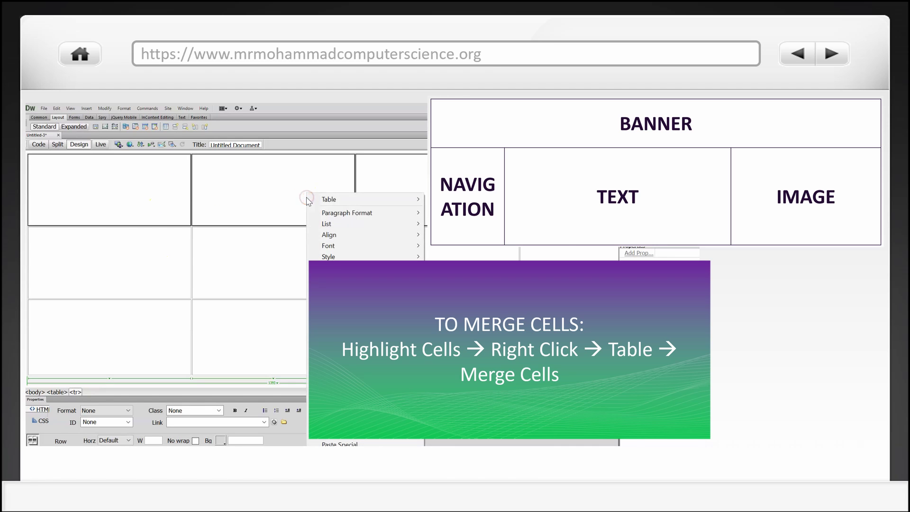
mouse_move(321, 198)
click(446, 212)
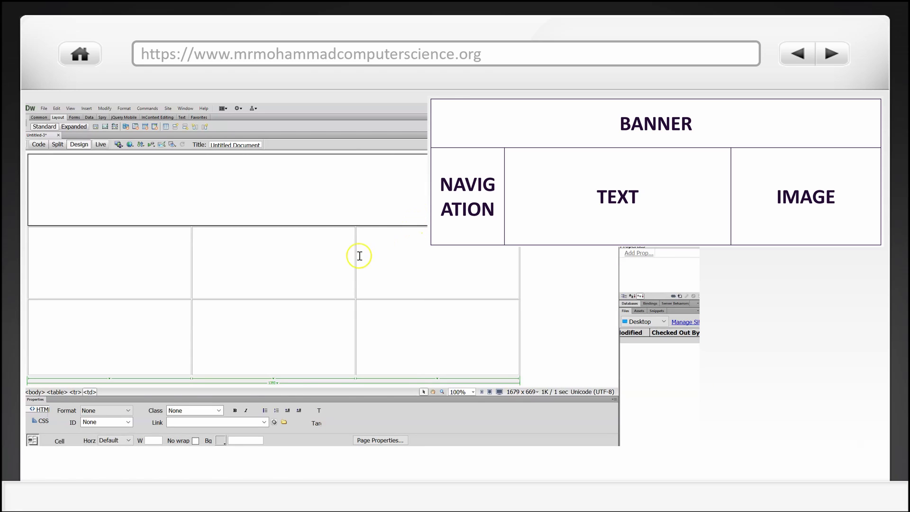
Delete the table's bottom row so the merged banner row and one row of three cells are left.
drag(158, 262, 150, 325)
drag(230, 267, 240, 346)
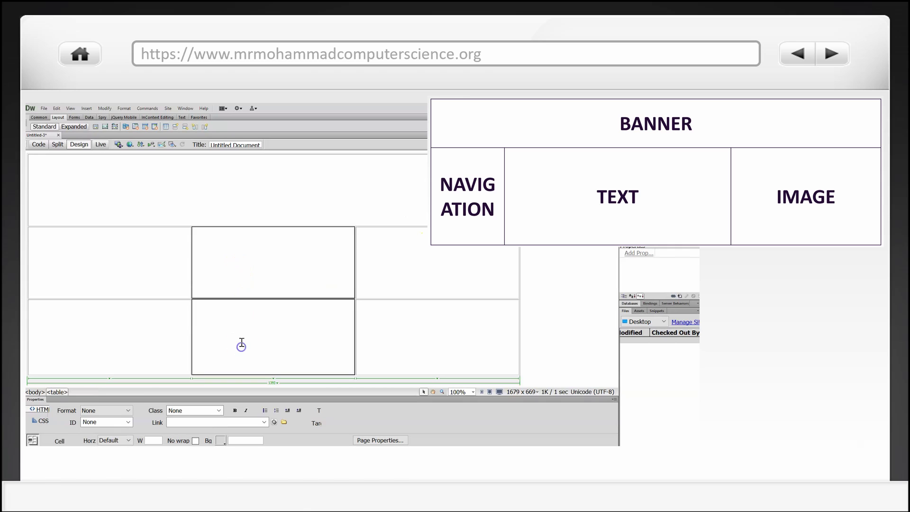
drag(378, 289, 382, 317)
drag(98, 317, 385, 338)
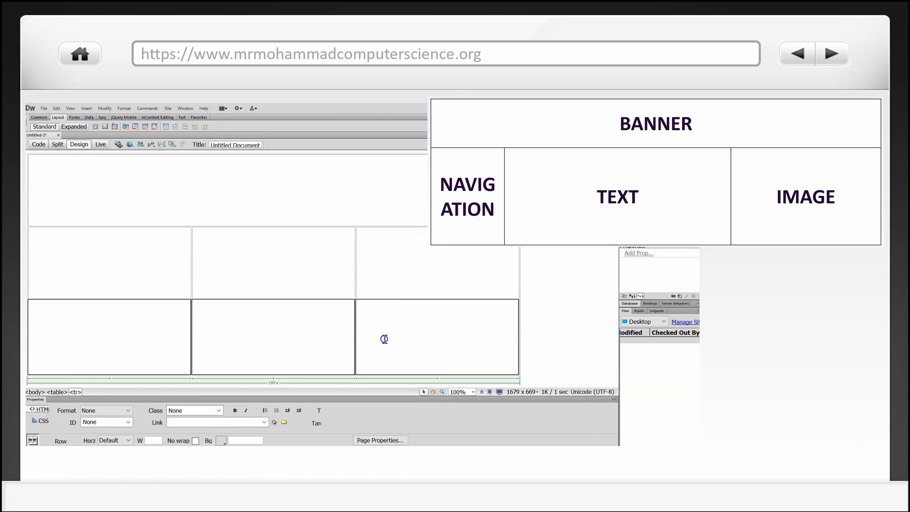
key(Delete)
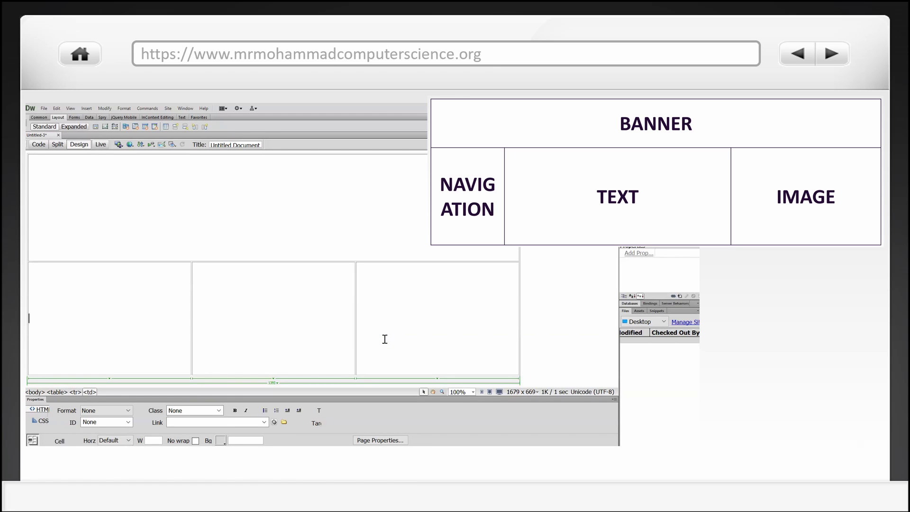
Narrow the table's first column to about 210 pixels for the navigation area.
click(380, 320)
drag(191, 317, 103, 315)
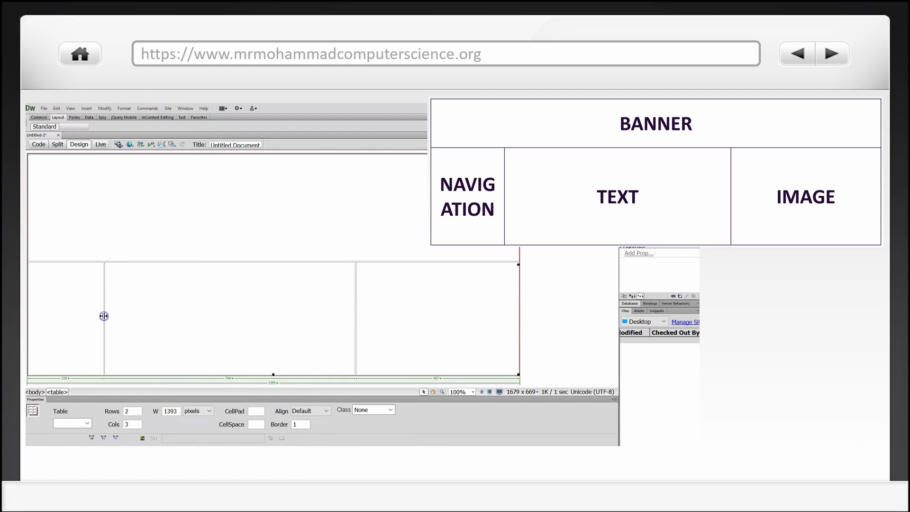
click(406, 307)
Insert the banner image from the Web Authoring folder into the merged cell with alternate text "Welcome To Super Mario".
click(300, 212)
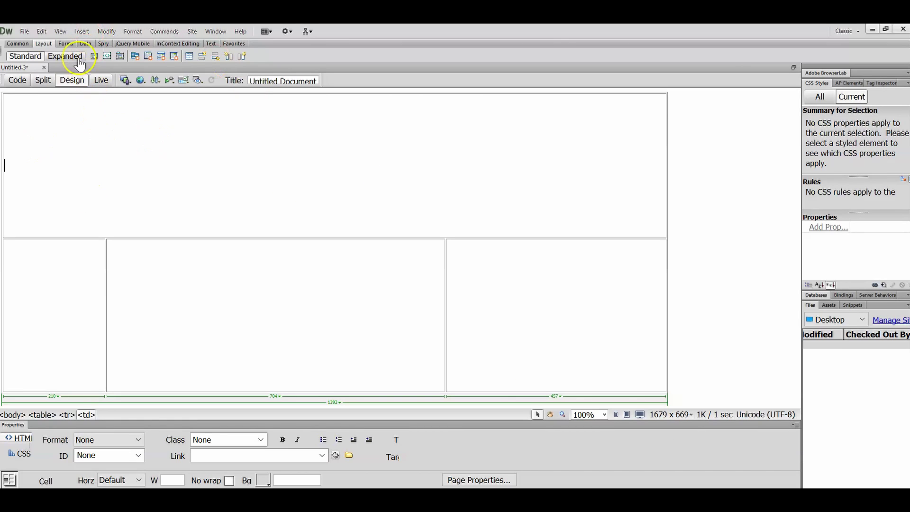
click(82, 31)
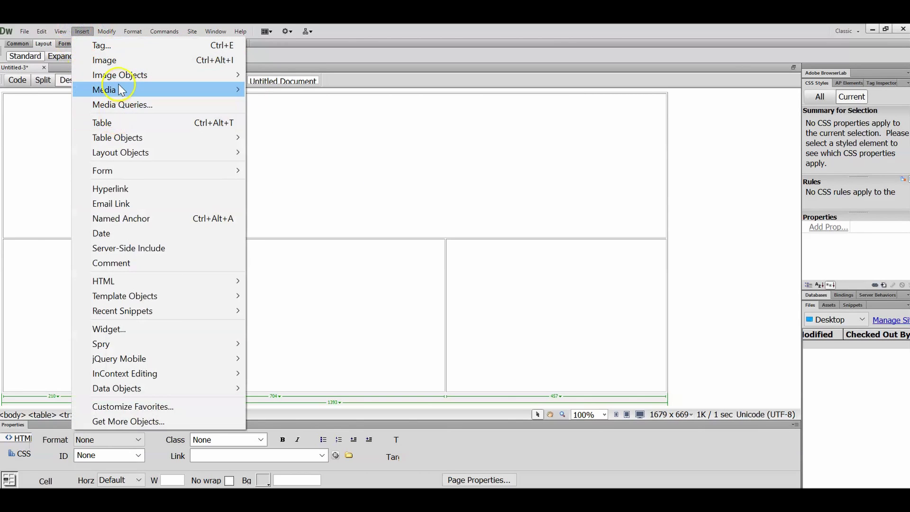
click(122, 60)
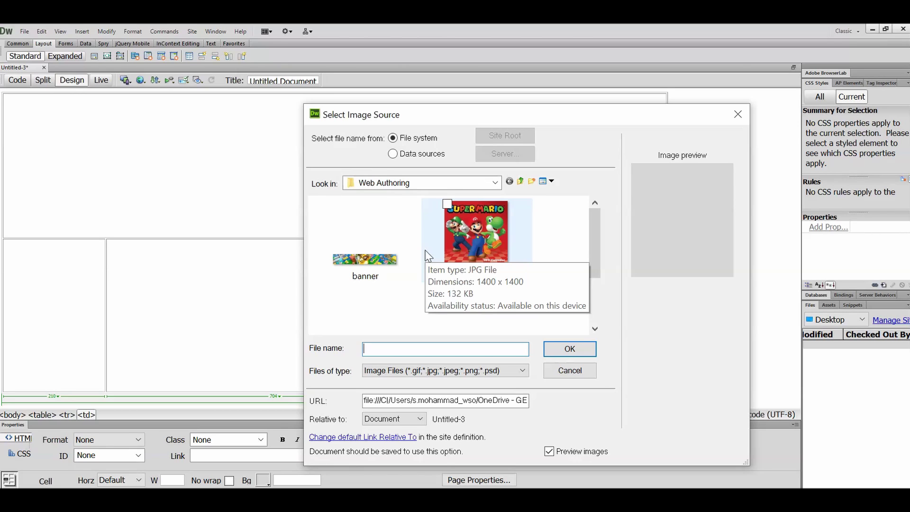
click(362, 216)
click(581, 353)
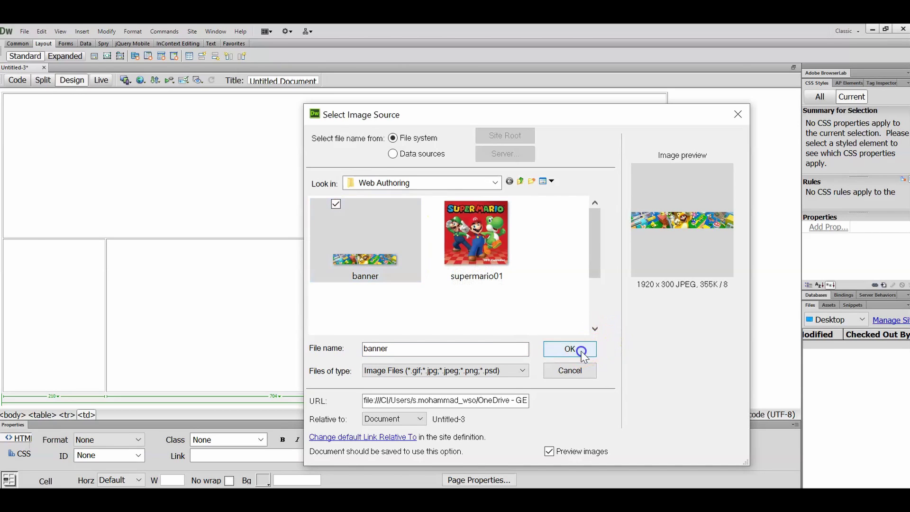
click(538, 345)
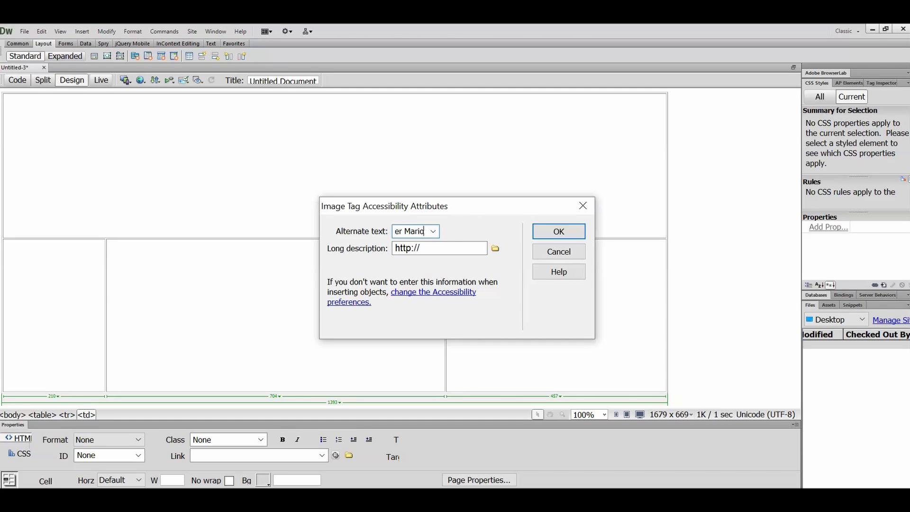
click(559, 231)
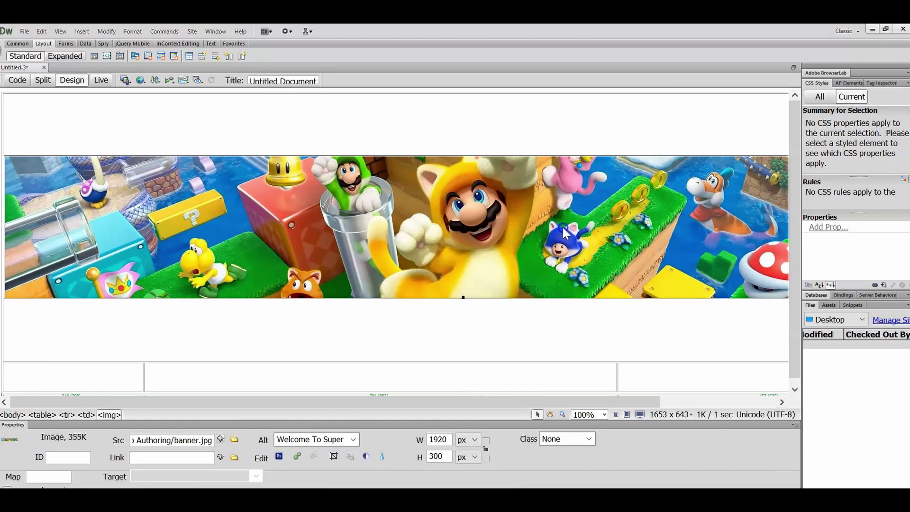
Shrink the banner image proportionally to about 1347 by 209 pixels.
click(643, 283)
drag(431, 401, 595, 398)
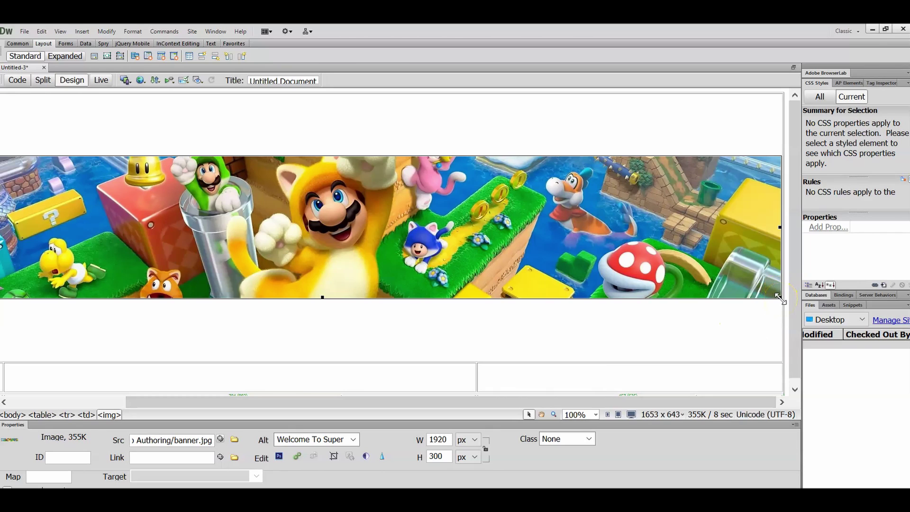
drag(779, 296, 602, 228)
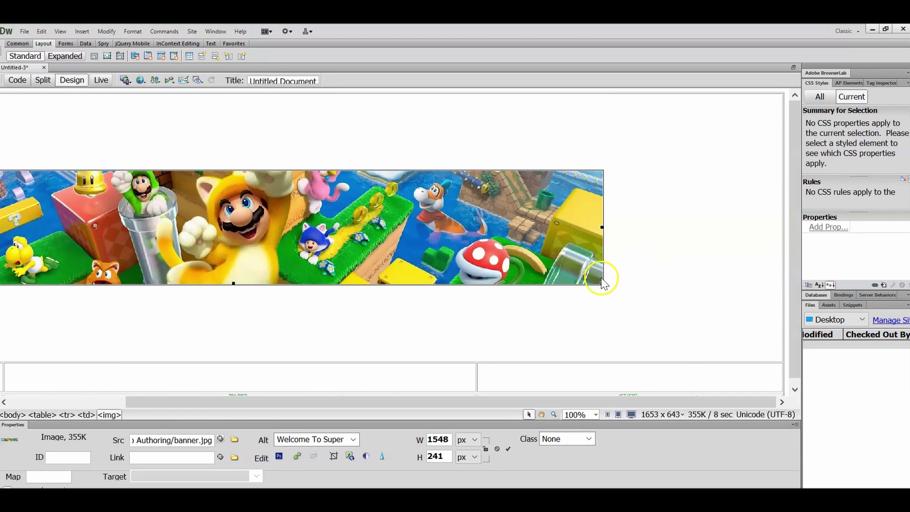
drag(601, 280, 505, 257)
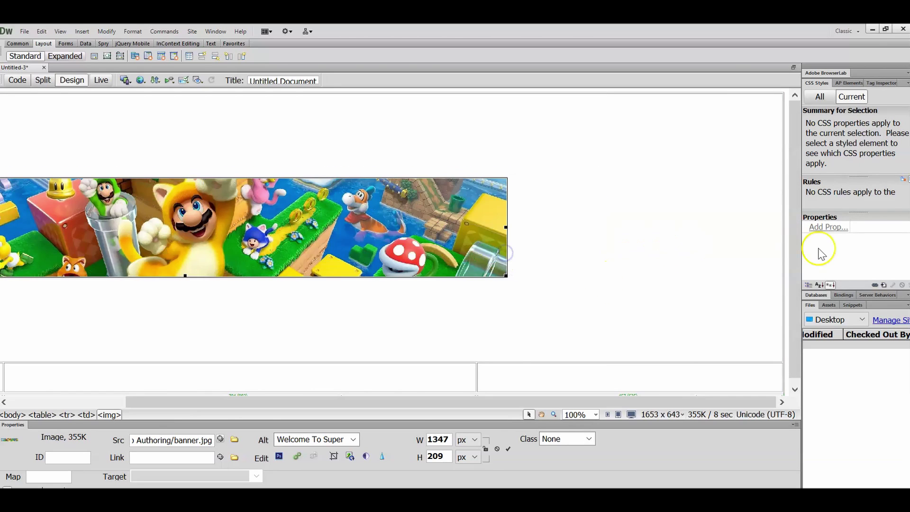
Narrow the table to about 1345 pixels and reduce its height so the first row fits the banner image.
drag(784, 250, 715, 248)
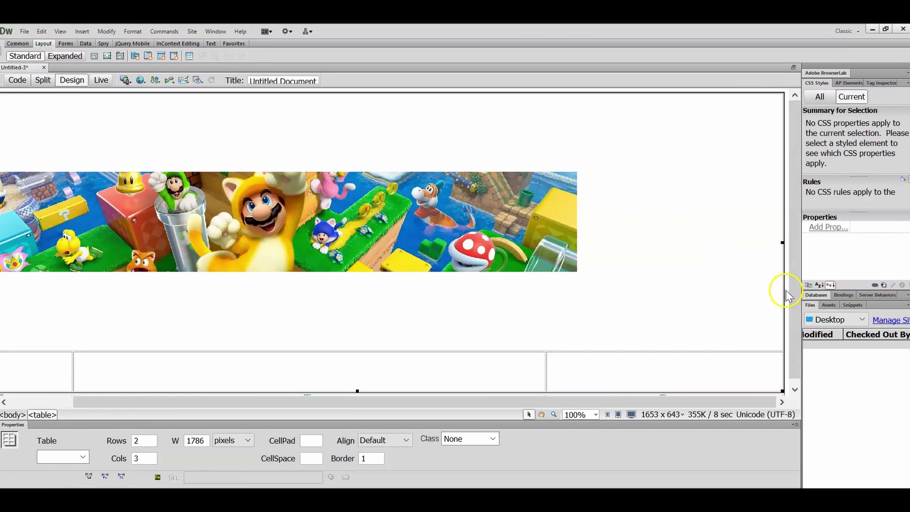
drag(596, 288, 574, 287)
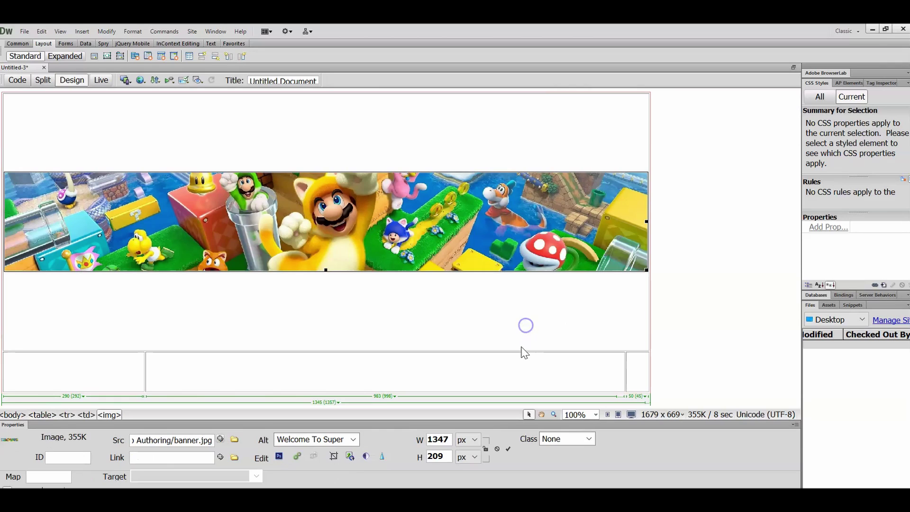
drag(521, 351, 528, 154)
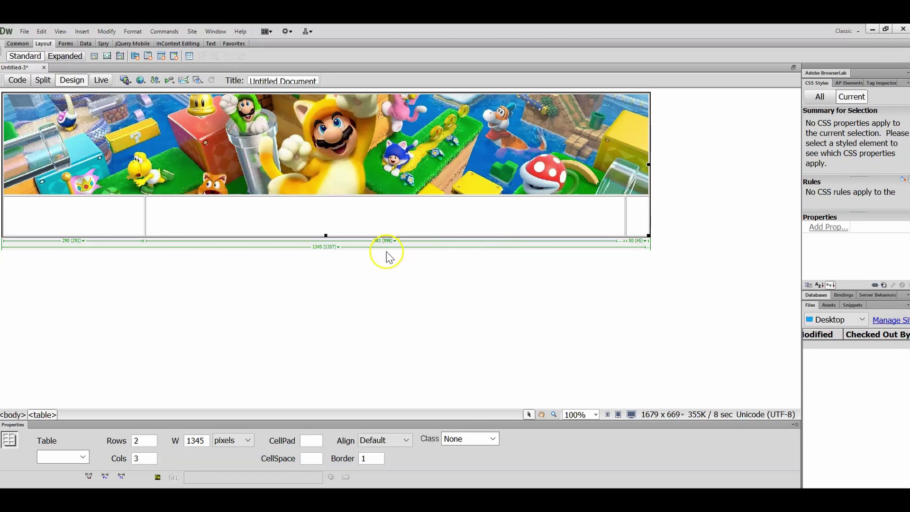
Save the page as index in the Web Authoring folder.
click(23, 31)
click(52, 182)
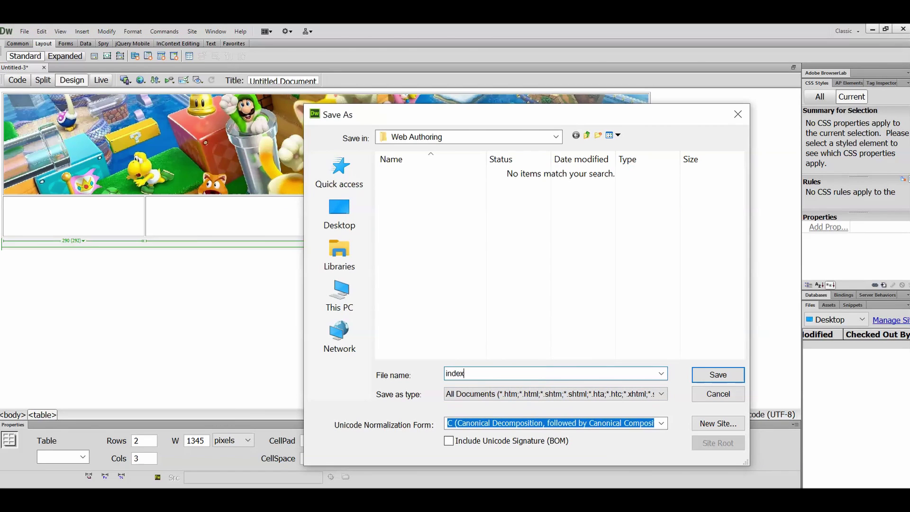
click(736, 378)
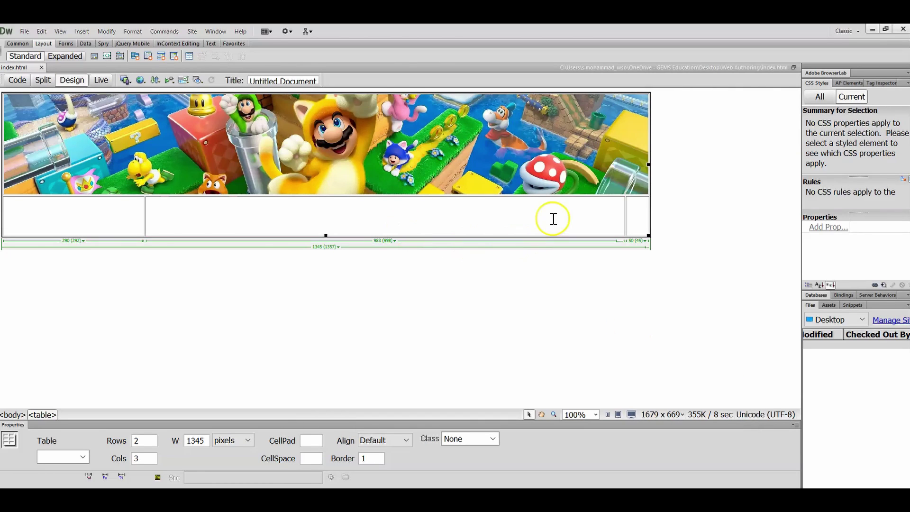
Widen the table's third column to about 257 pixels, then save the page and preview it in the browser.
drag(626, 220, 523, 221)
click(492, 222)
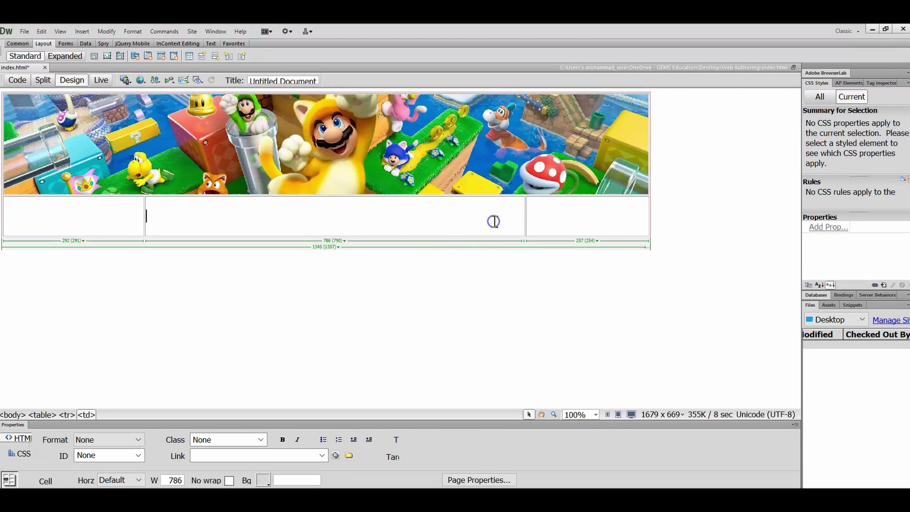
click(140, 80)
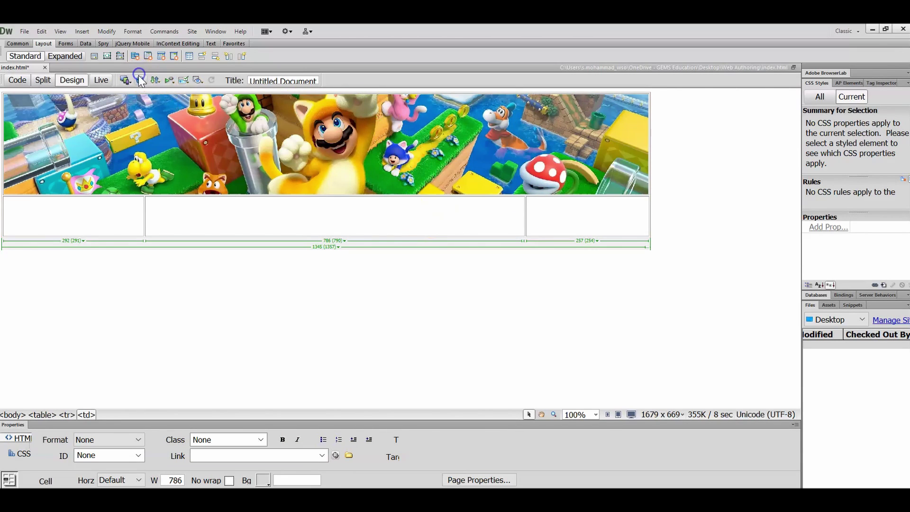
click(153, 107)
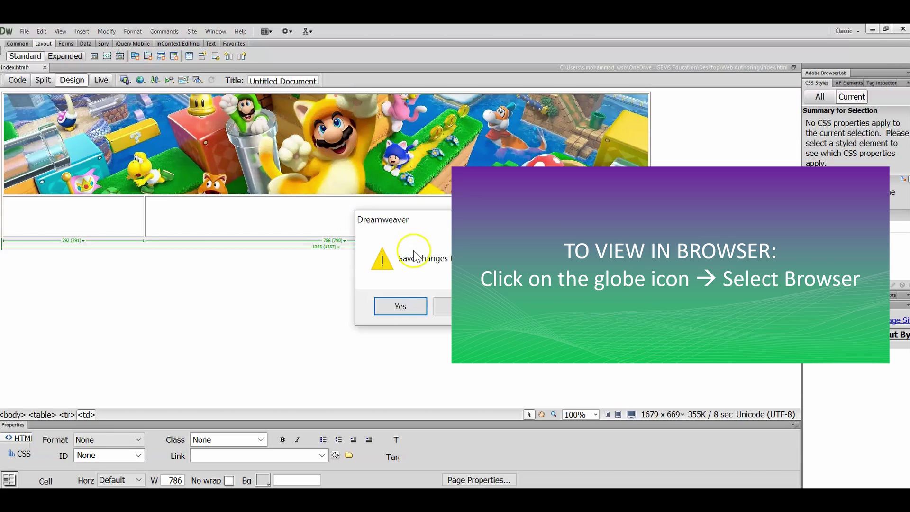
click(401, 305)
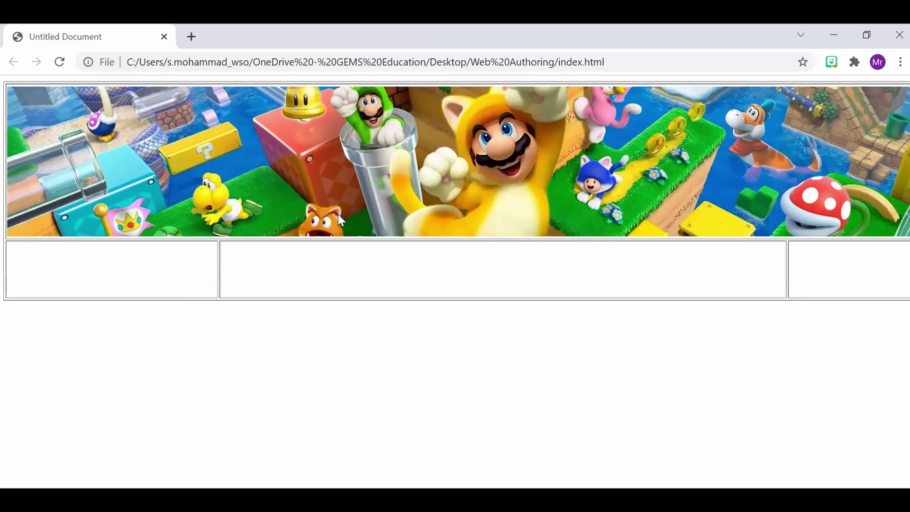
click(833, 35)
Shrink the banner image slightly further and narrow the table to about 1265 pixels to match it.
click(563, 170)
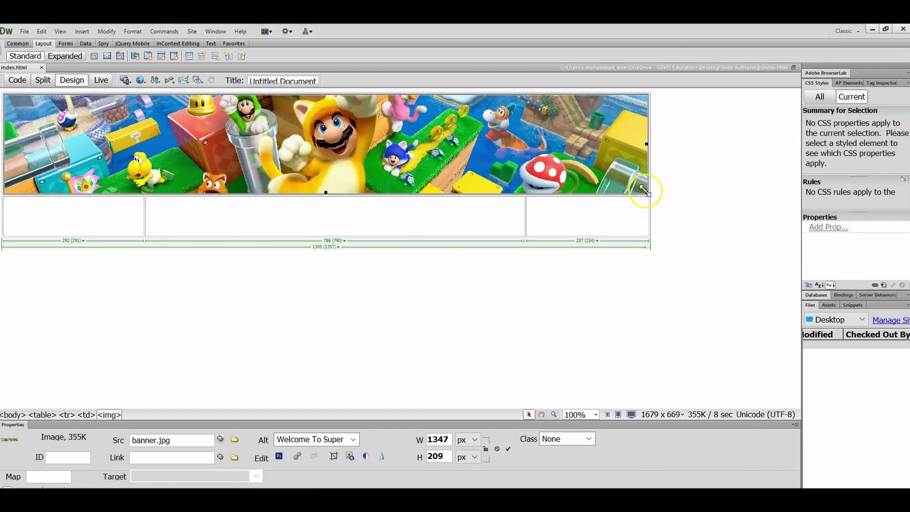
drag(644, 191, 609, 186)
click(657, 148)
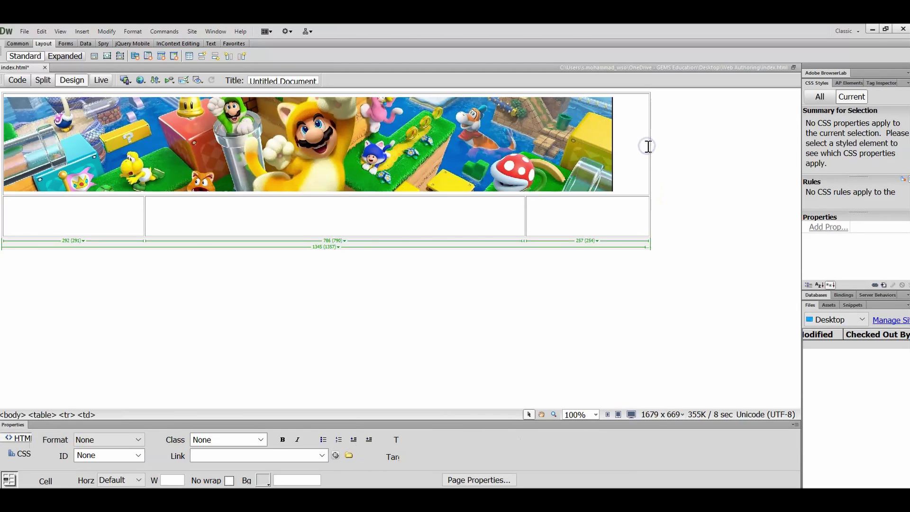
click(650, 146)
drag(650, 145, 612, 145)
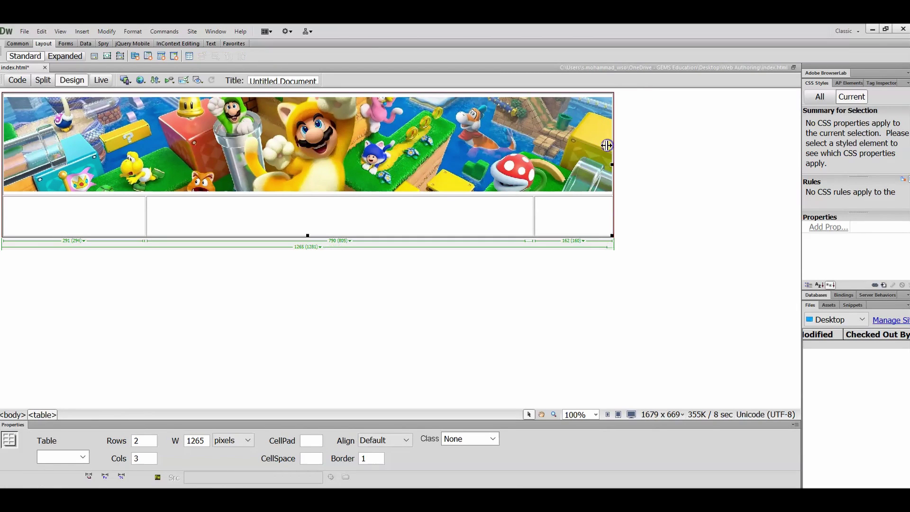
Save the changes to index and preview the page in the browser again to check the table's width.
click(148, 80)
click(161, 107)
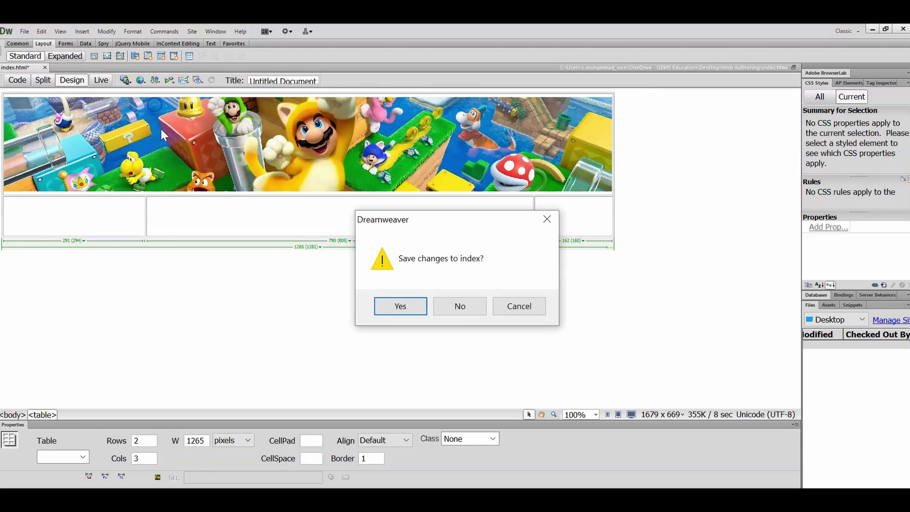
click(379, 313)
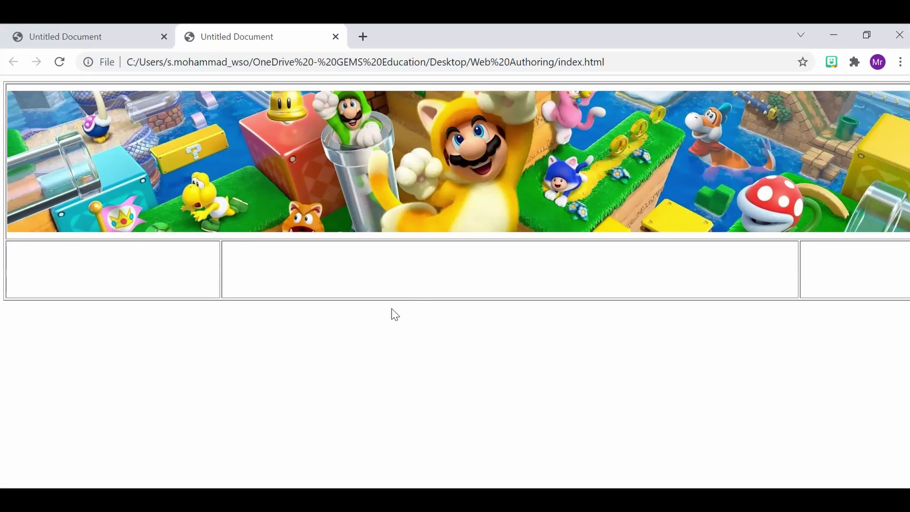
click(407, 313)
scroll(408, 315, right, 2)
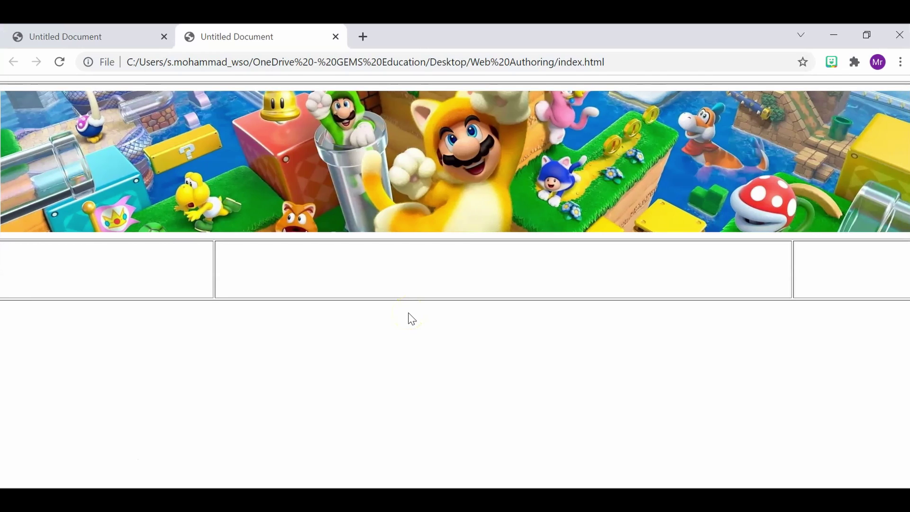
Return to Dreamweaver, shrink the banner image slightly further, and narrow the table to 1214 pixels to match it.
click(834, 34)
click(567, 146)
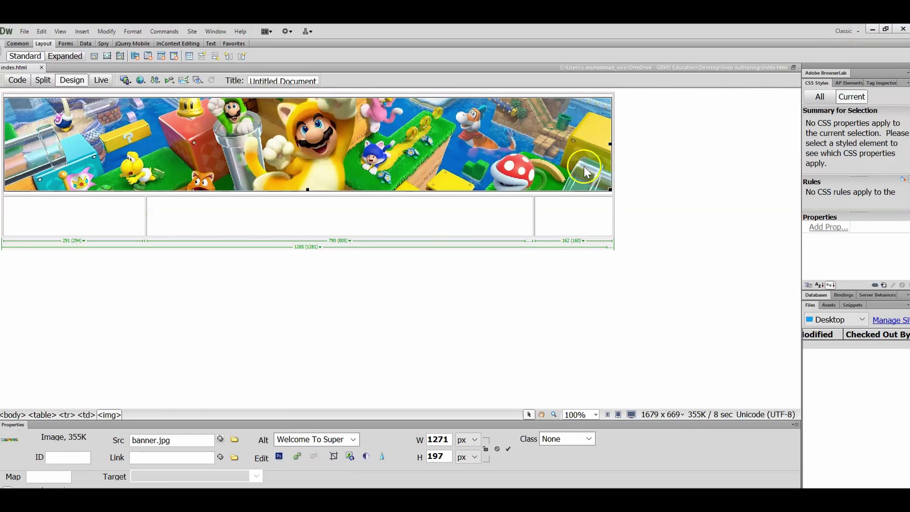
drag(610, 191, 583, 177)
click(613, 177)
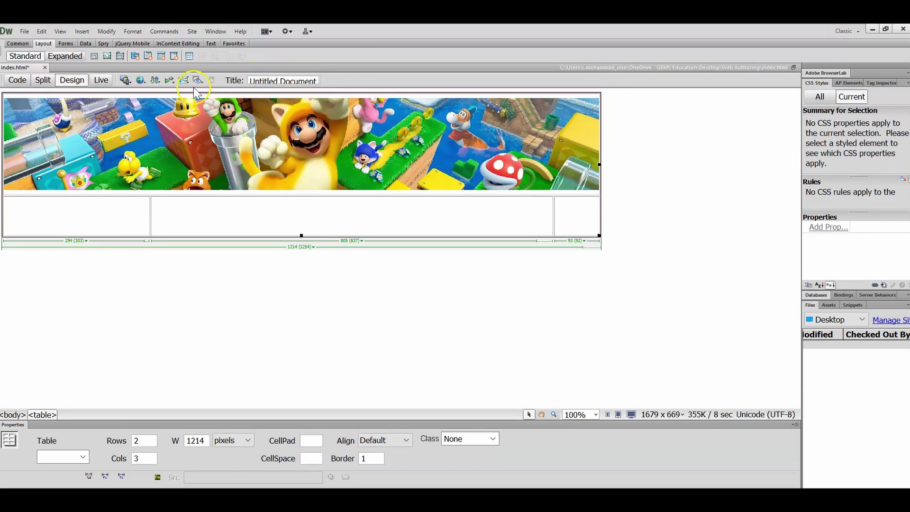
Save the changes to index and preview the page in Chrome to check that the narrower table fits the window.
click(140, 80)
click(151, 107)
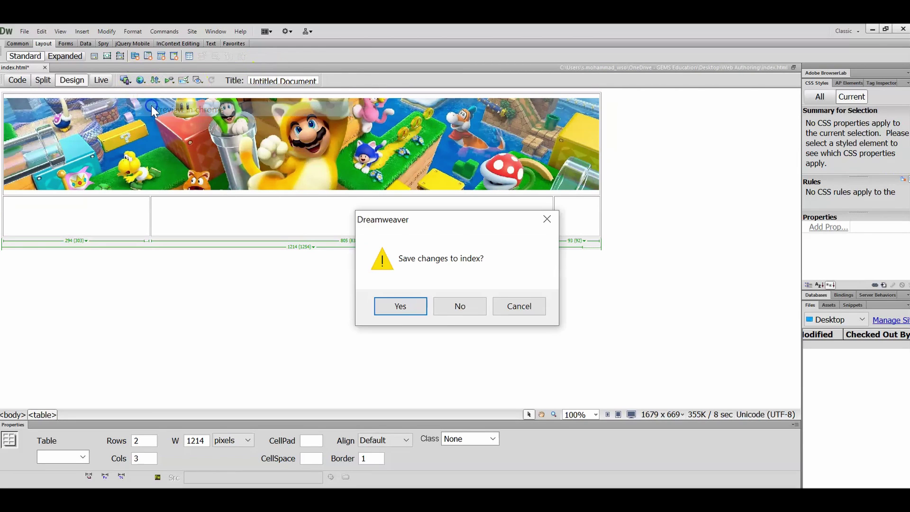
key(Return)
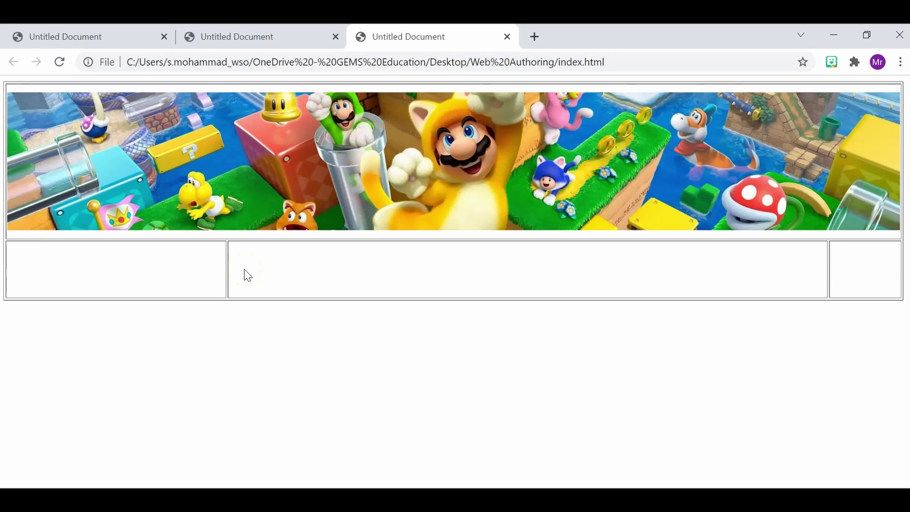
Back in Dreamweaver, widen the table's third column to about 271 pixels by moving its border with the middle column.
click(834, 35)
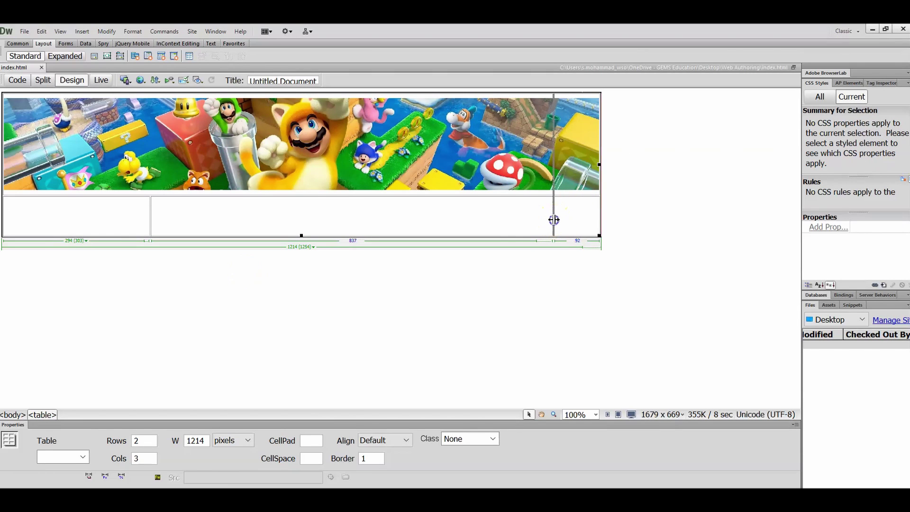
drag(552, 220, 468, 219)
click(389, 224)
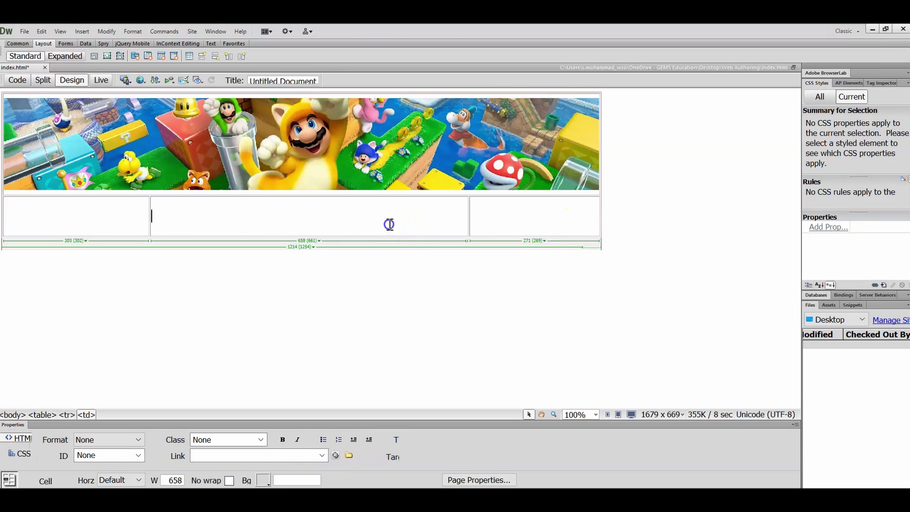
Insert the supermario01 image into the third column of the second row with the alternate text "Super Mario 01".
click(536, 227)
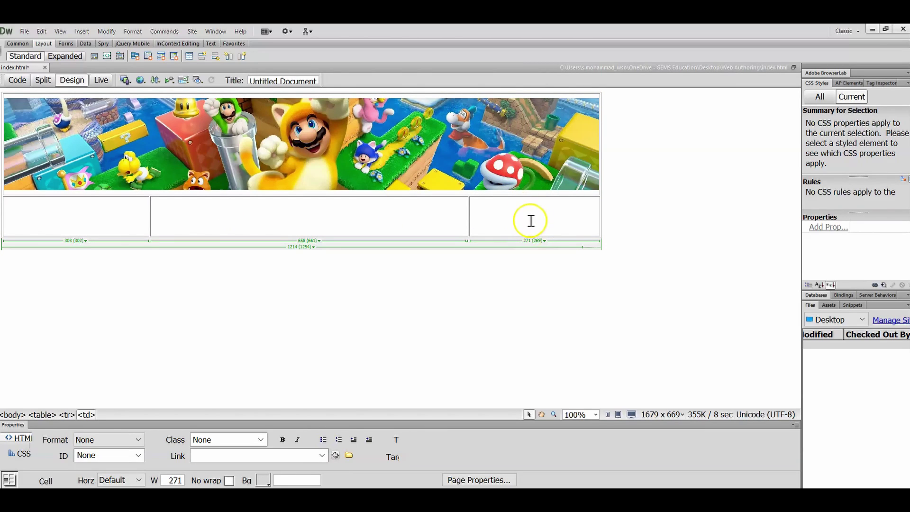
click(83, 32)
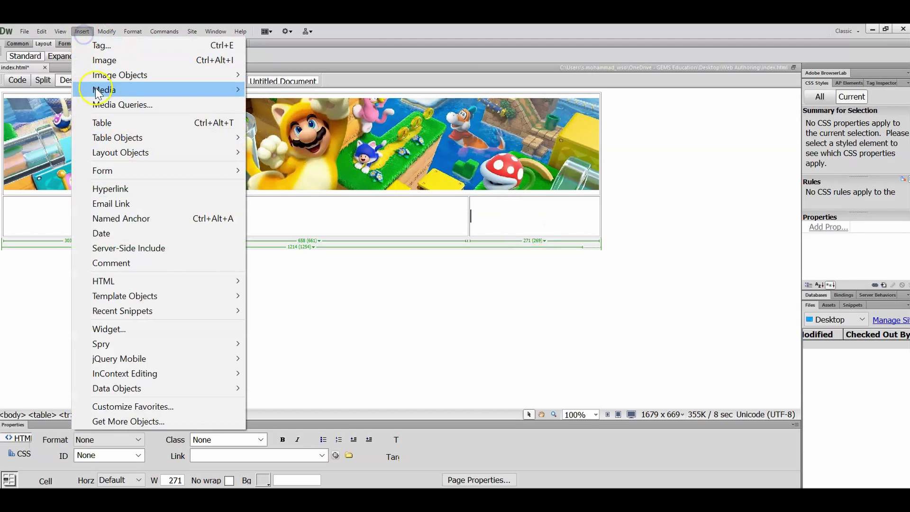
click(105, 62)
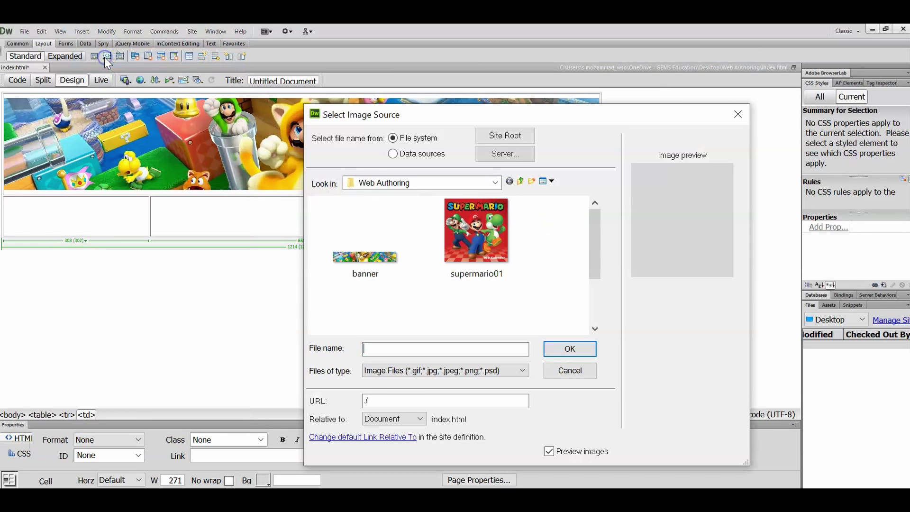
click(441, 220)
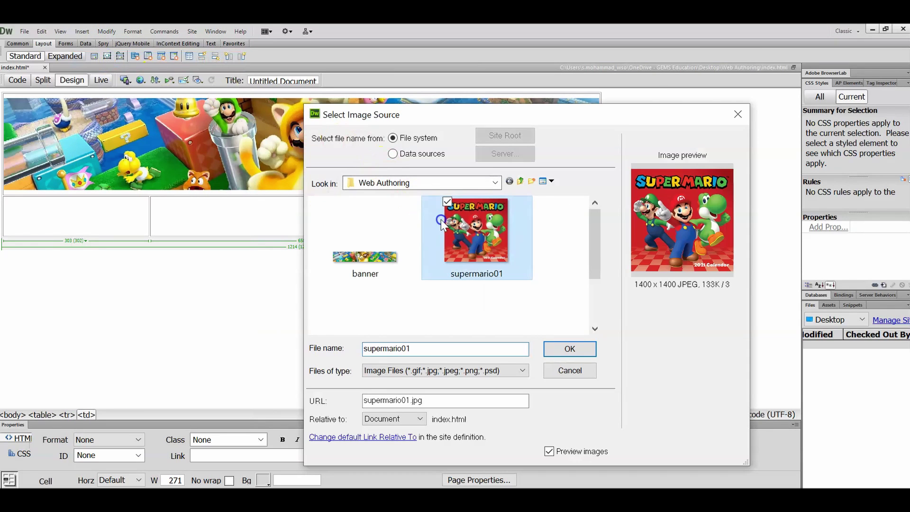
click(569, 348)
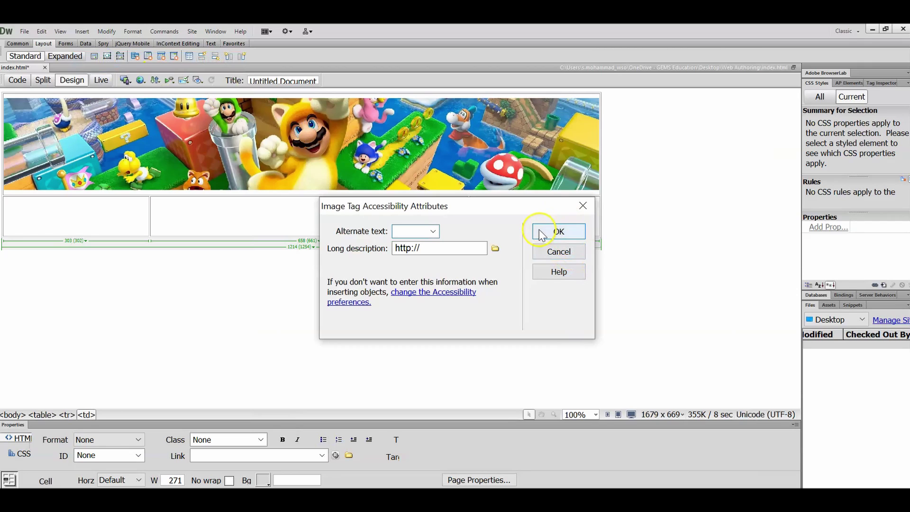
text(Super M)
text(ario 01)
click(539, 229)
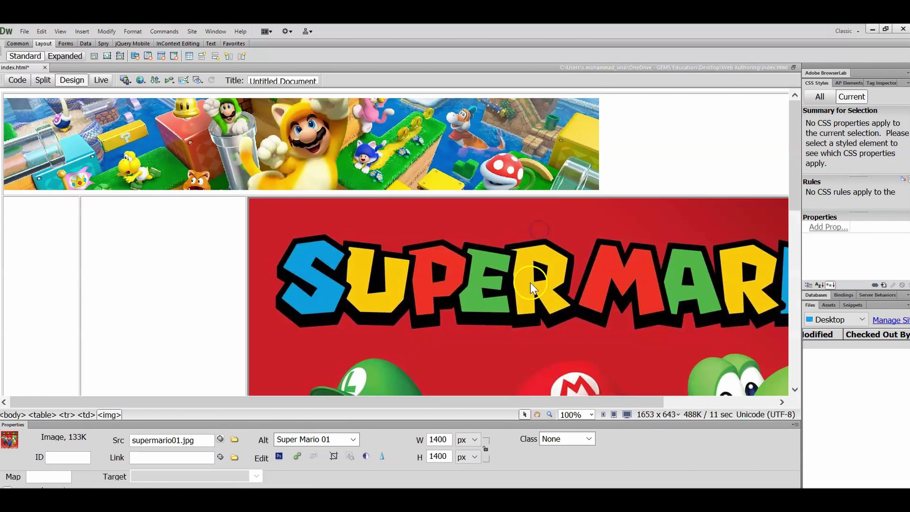
Scale the supermario01 image down proportionally to about 521 × 521 pixels.
scroll(522, 232, down, 4)
scroll(523, 218, down, 4)
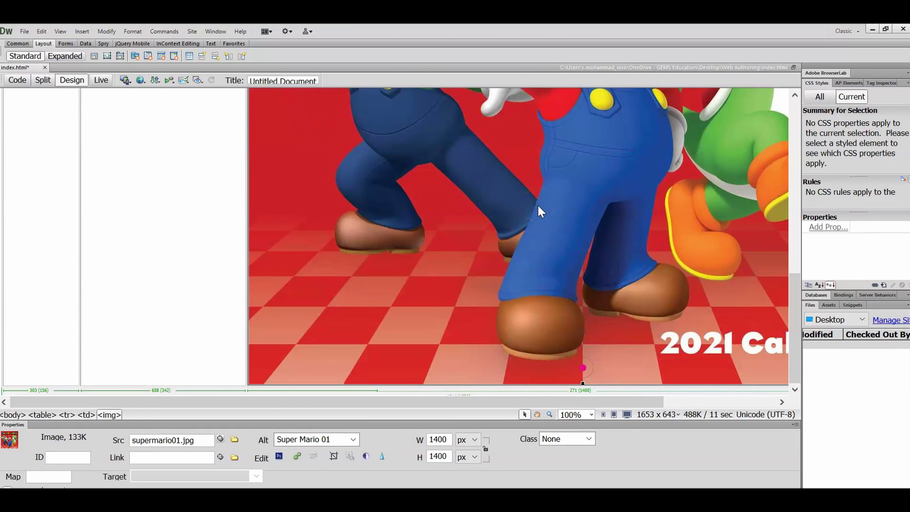
scroll(598, 400, right, 3)
scroll(598, 399, left, 3)
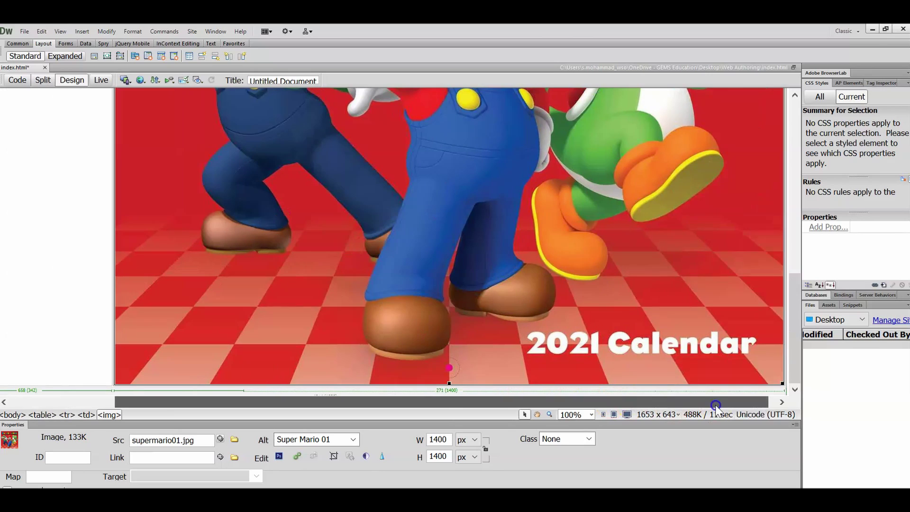
drag(612, 401, 780, 382)
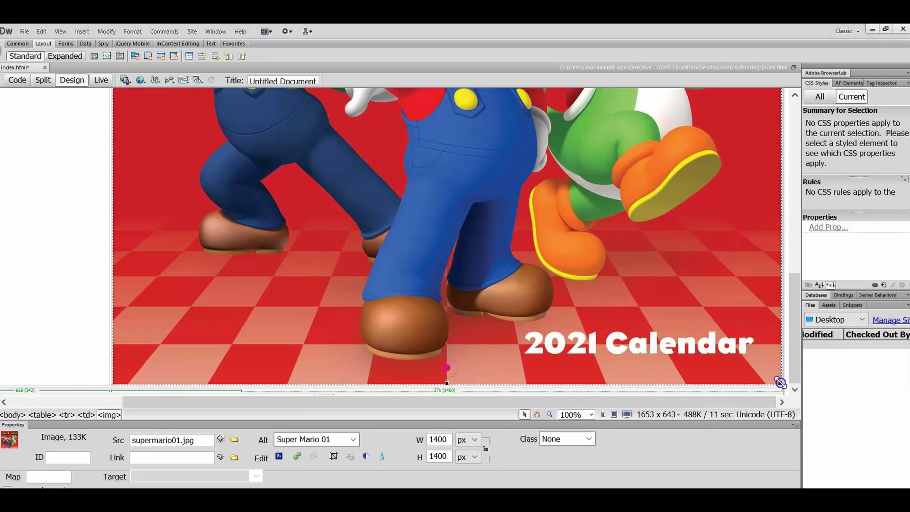
drag(779, 382, 510, 199)
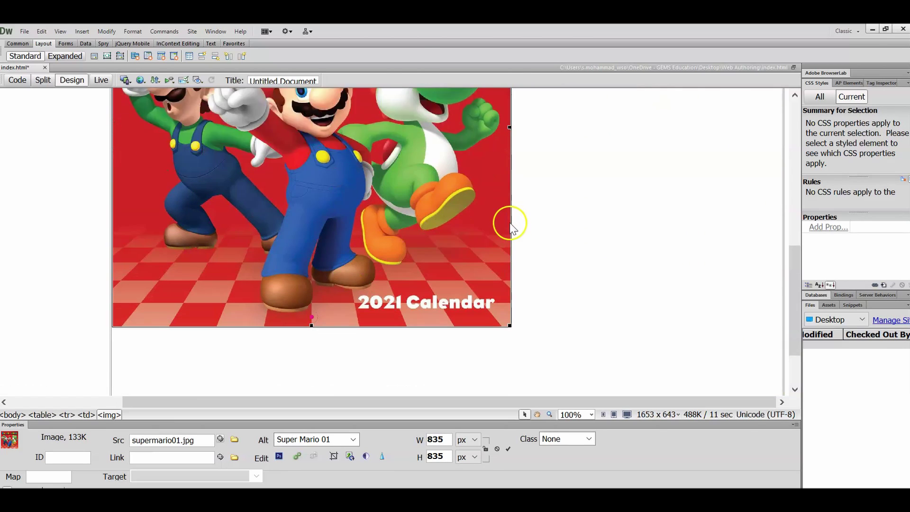
drag(508, 248, 366, 150)
scroll(365, 175, up, 5)
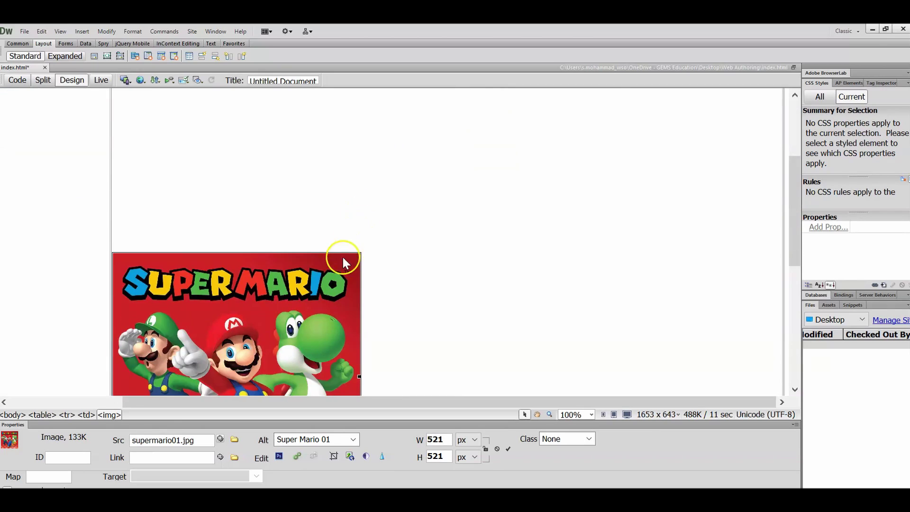
Reduce the table's height so the second row ends at the lower edge of the Super Mario image.
scroll(343, 257, down, 10)
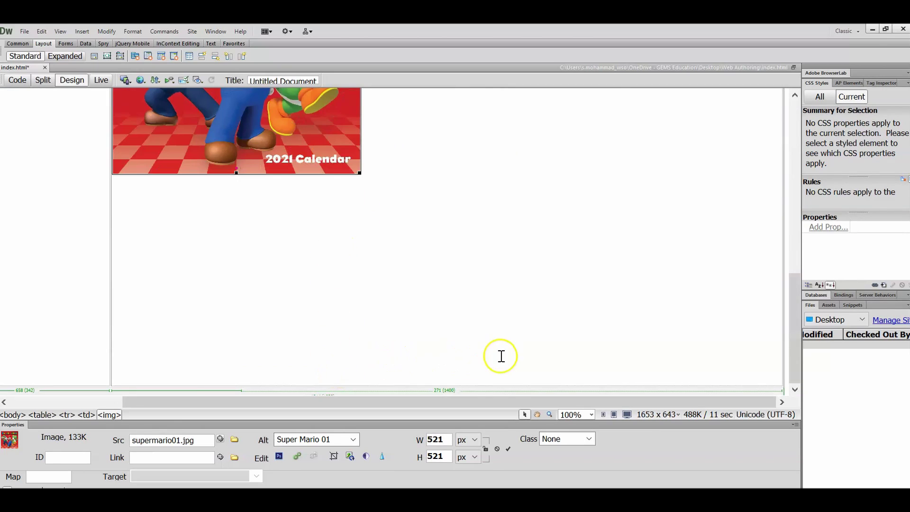
click(503, 386)
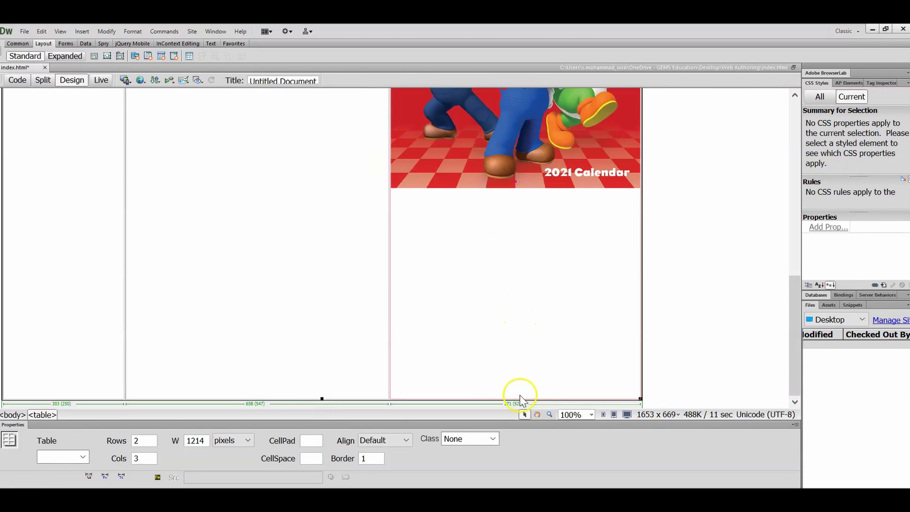
click(313, 326)
scroll(416, 365, up, 6)
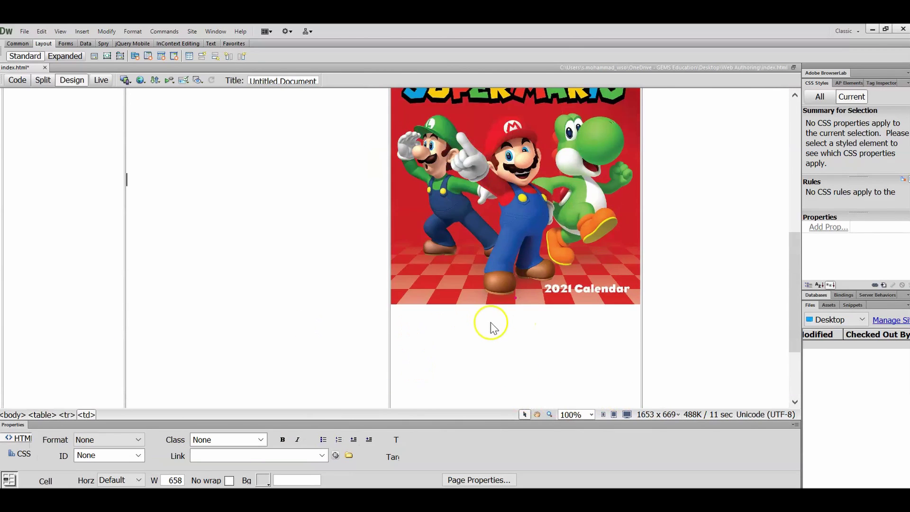
scroll(491, 326, down, 3)
scroll(491, 326, down, 5)
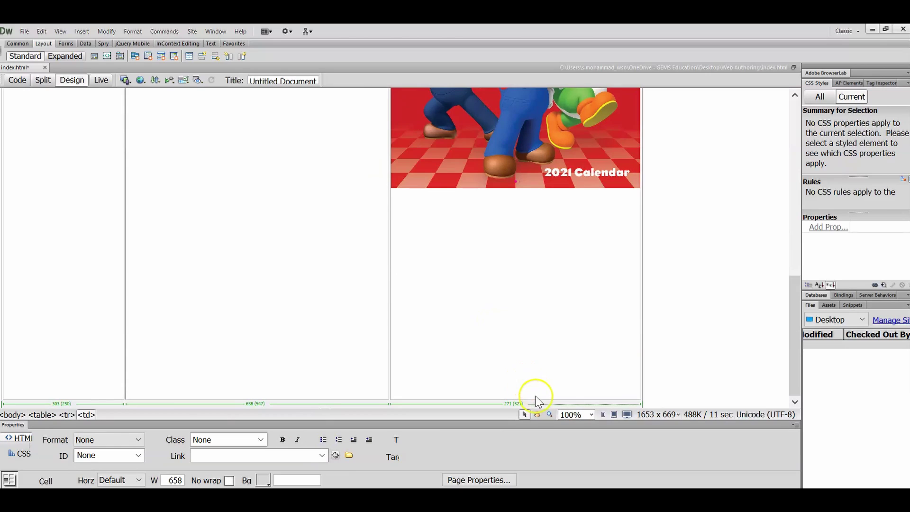
drag(535, 399, 553, 49)
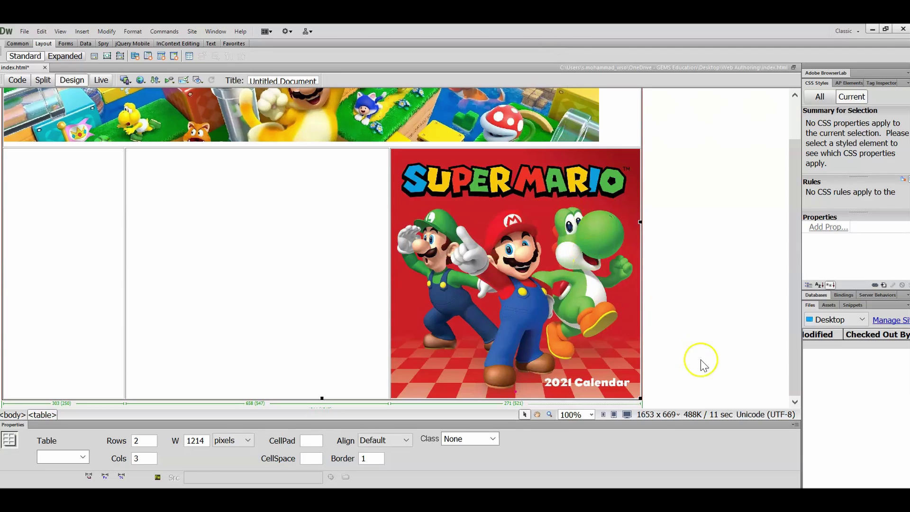
Narrow the first two columns to about 232 and 479 pixels so the table matches the banner's width again.
click(606, 237)
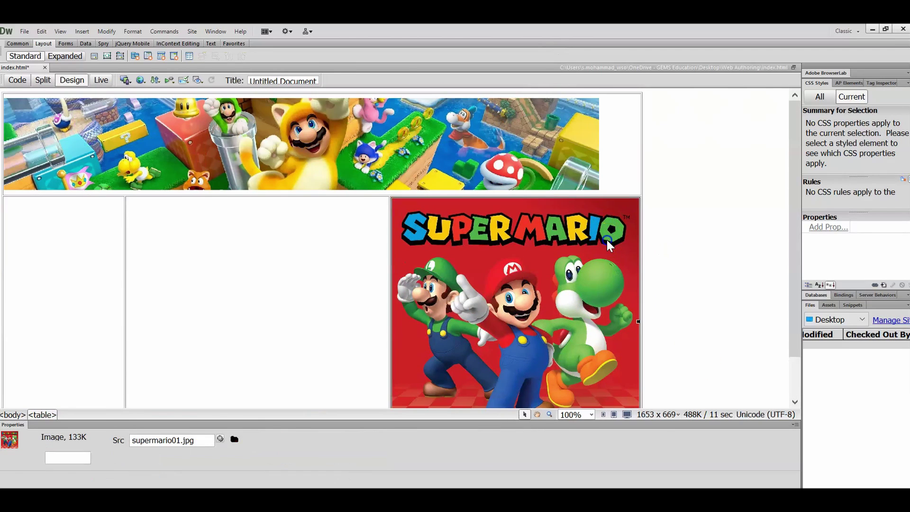
drag(386, 240, 350, 239)
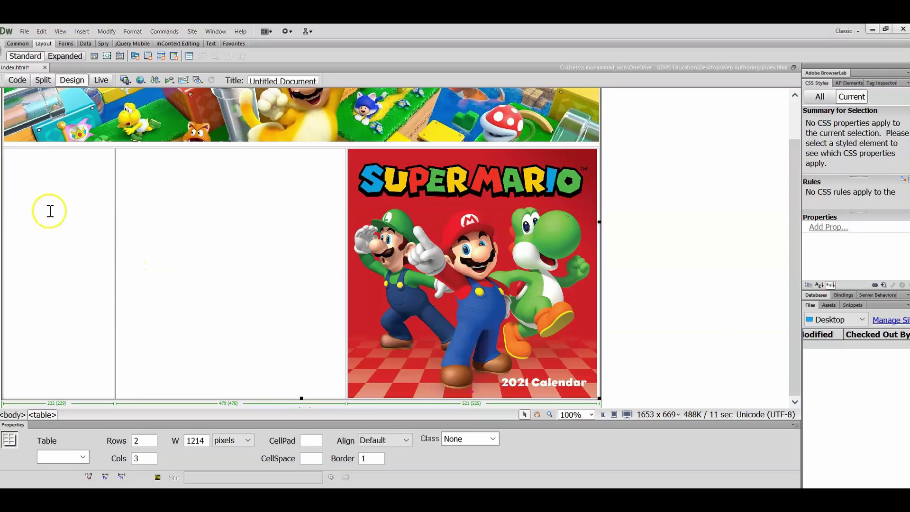
click(195, 223)
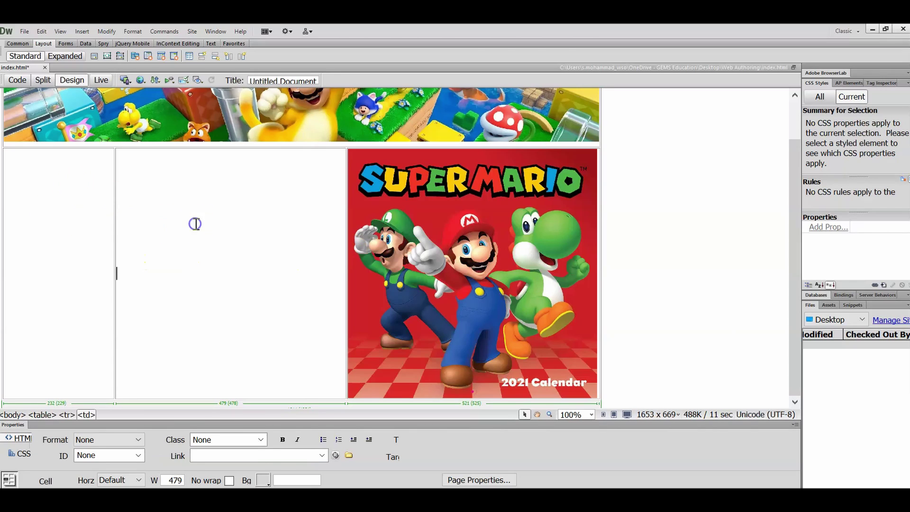
Enter the navigation labels HOME and SECOND PAGE as separate paragraphs in the first column of the second row.
click(48, 219)
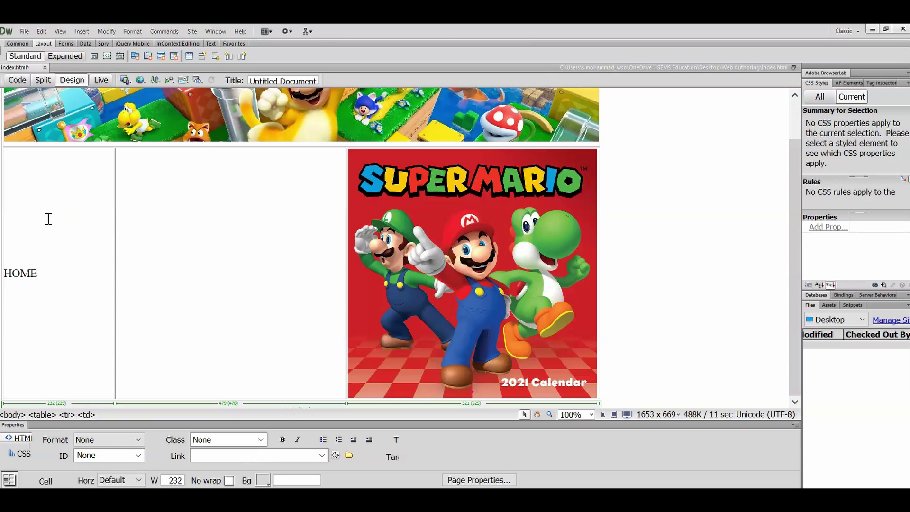
key(Return)
text(SECOND PAGE)
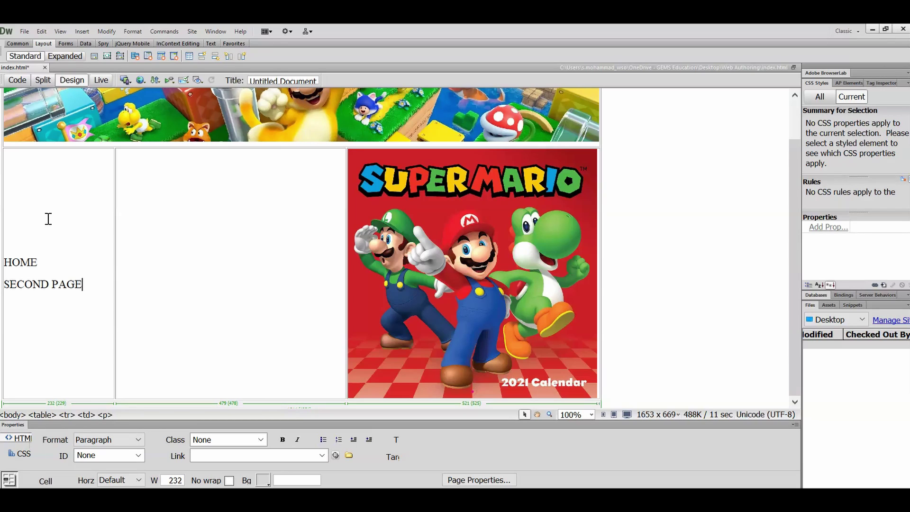
Switch to the Text For Website document in Word and copy the "Welcome To Super Mario!" heading with its paragraph.
click(194, 219)
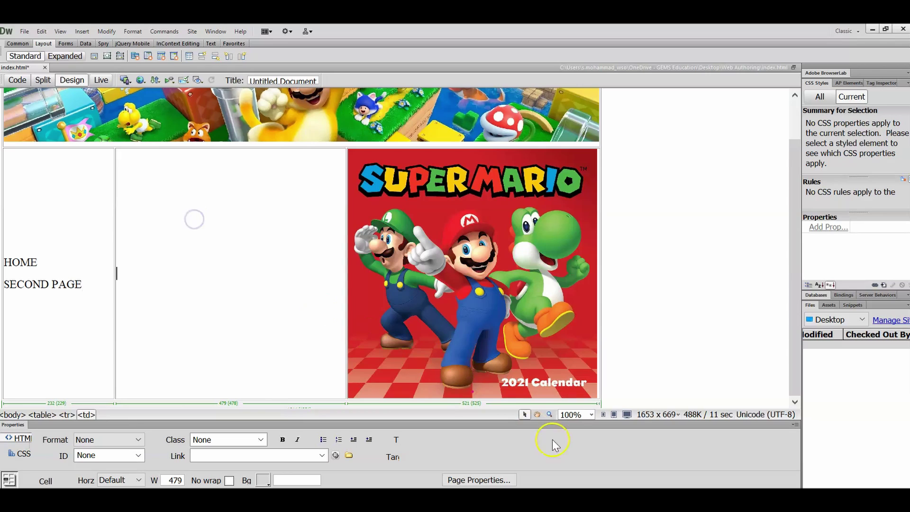
key(alt+Tab)
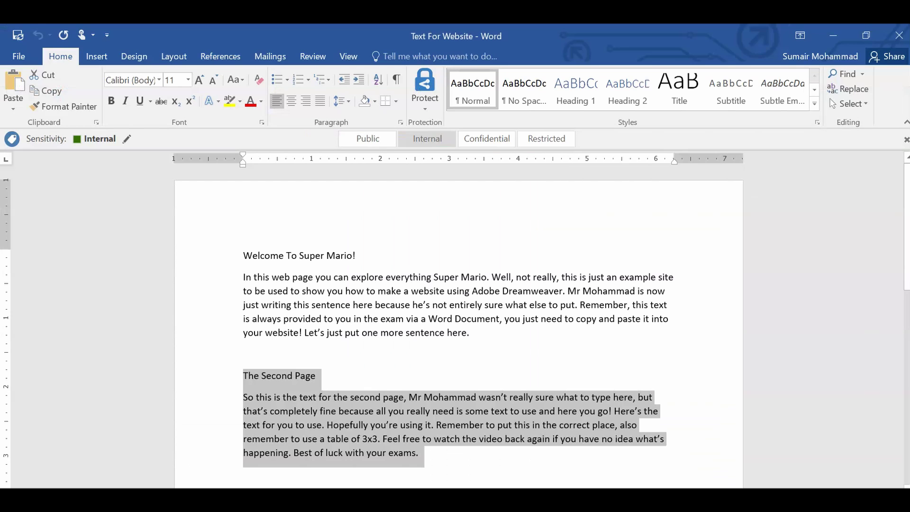
click(384, 337)
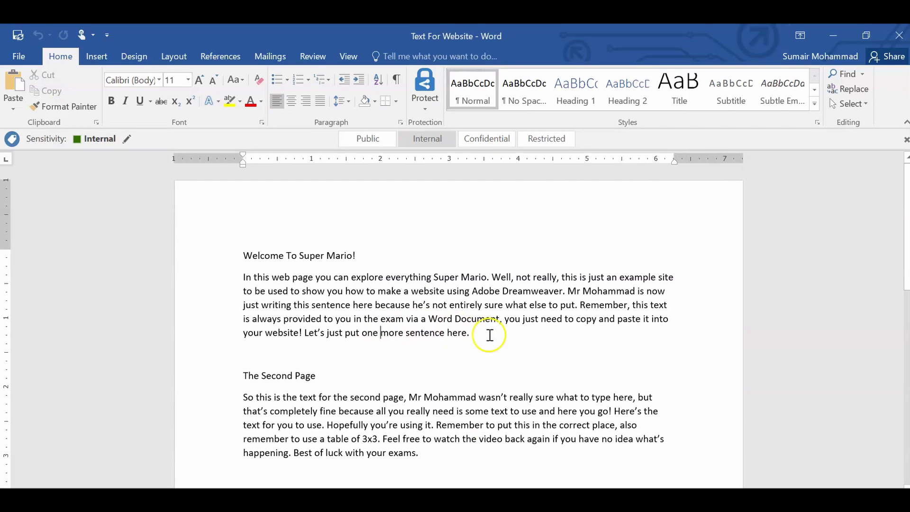
drag(488, 335, 189, 244)
key(ctrl+c)
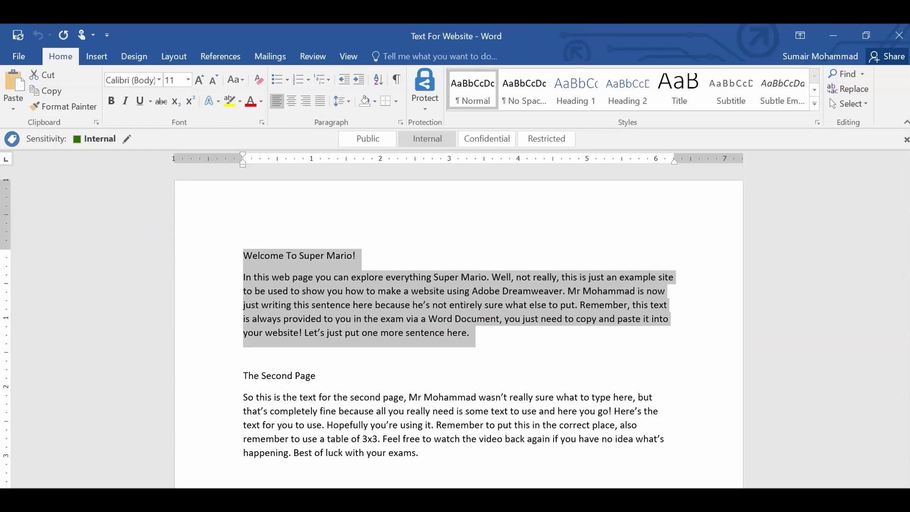
Return to Dreamweaver and paste the copied welcome text into the middle cell of the second row.
click(838, 36)
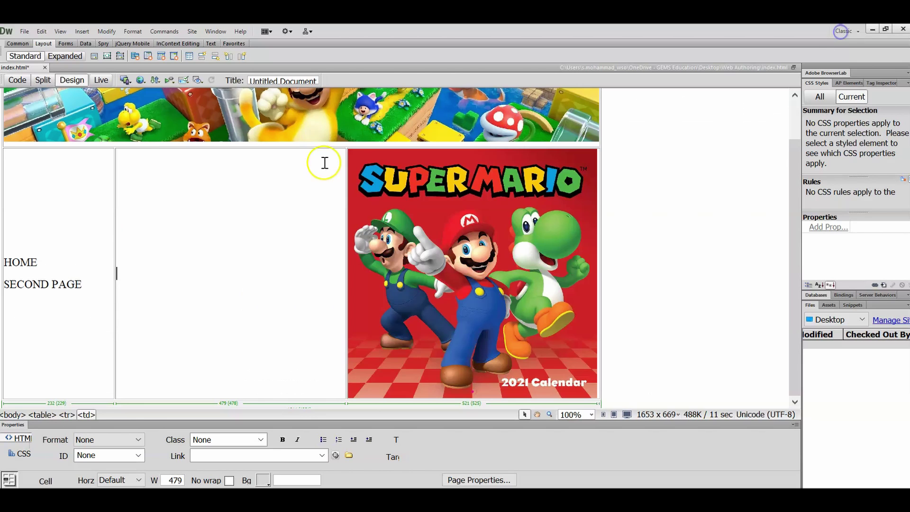
key(ctrl+v)
click(240, 208)
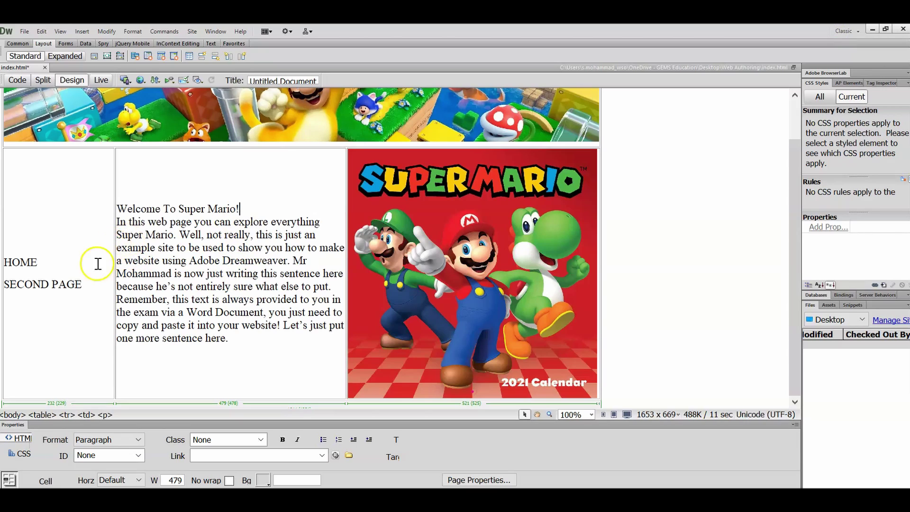
click(635, 218)
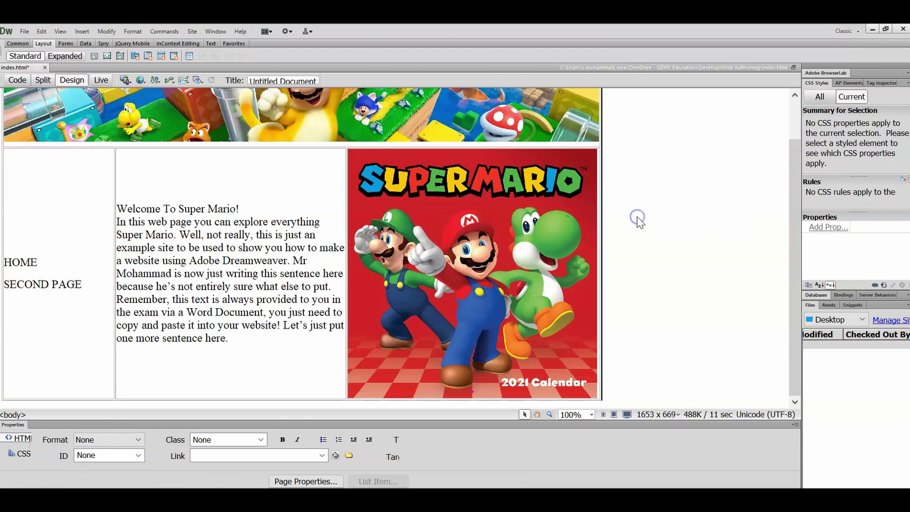
click(167, 173)
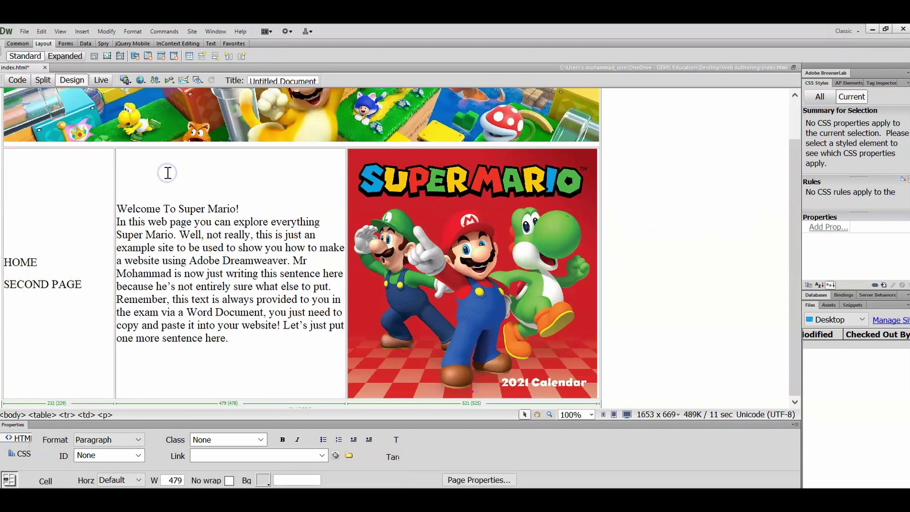
Set the page's background color to #FC3 in the page properties and apply it.
click(721, 184)
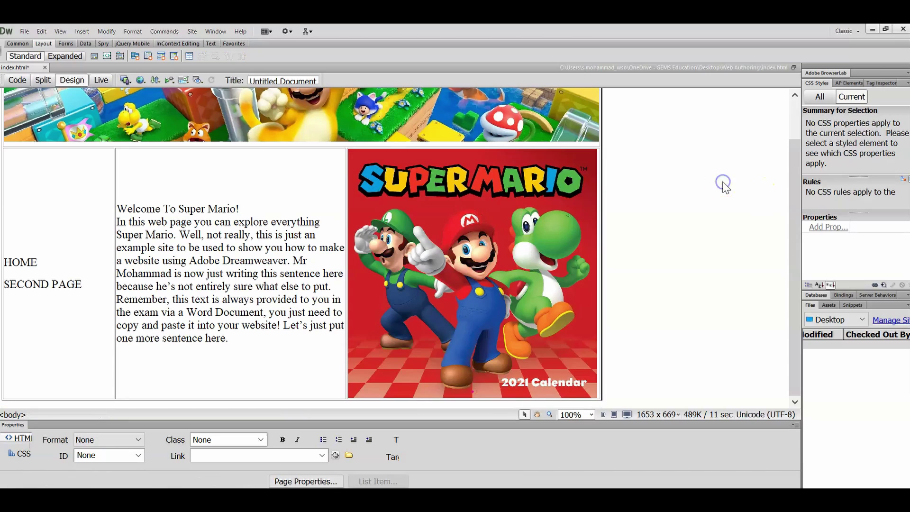
click(319, 482)
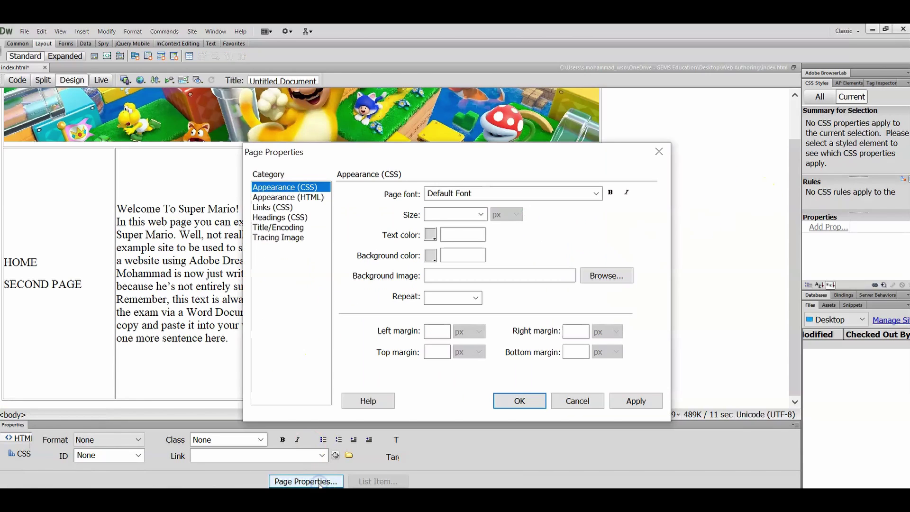
click(431, 256)
click(521, 306)
click(634, 402)
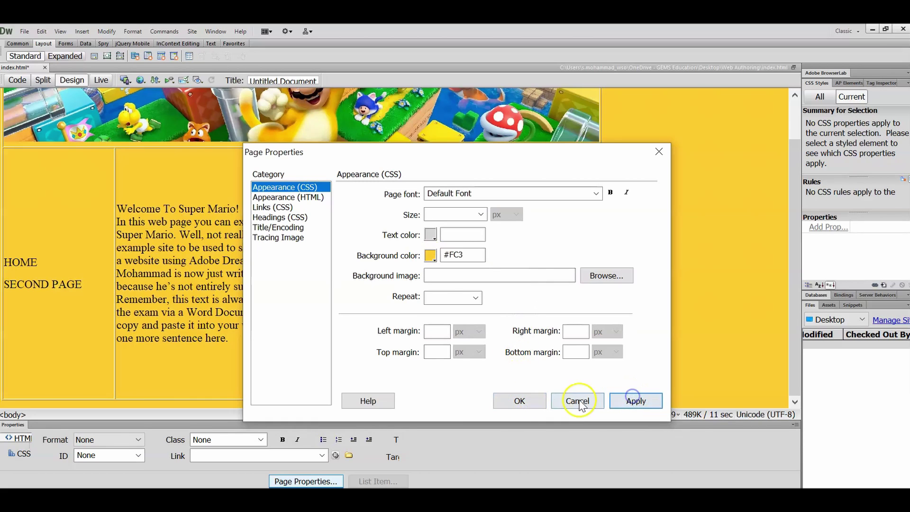
click(522, 400)
scroll(366, 251, down, 2)
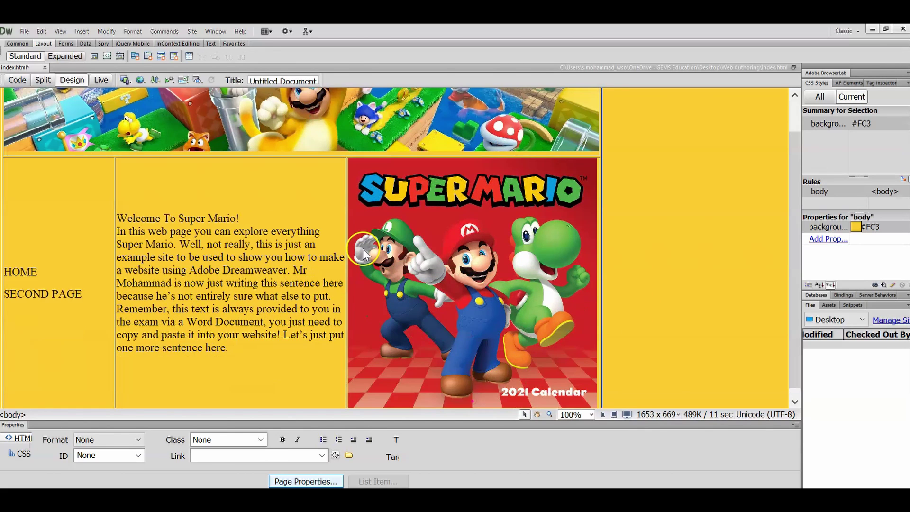
Save the page and preview it in Chrome, checking the whole layout against the new background, and return to Dreamweaver.
scroll(362, 248, up, 2)
click(142, 82)
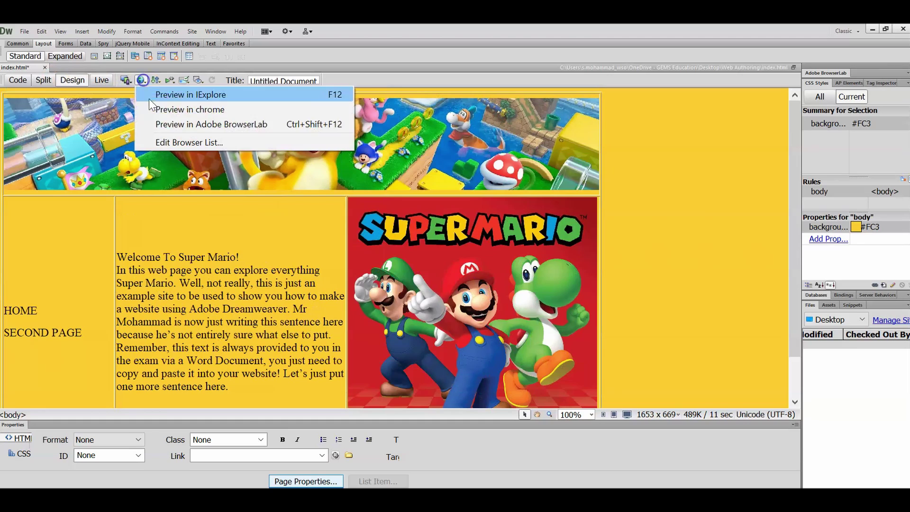
click(154, 108)
click(400, 305)
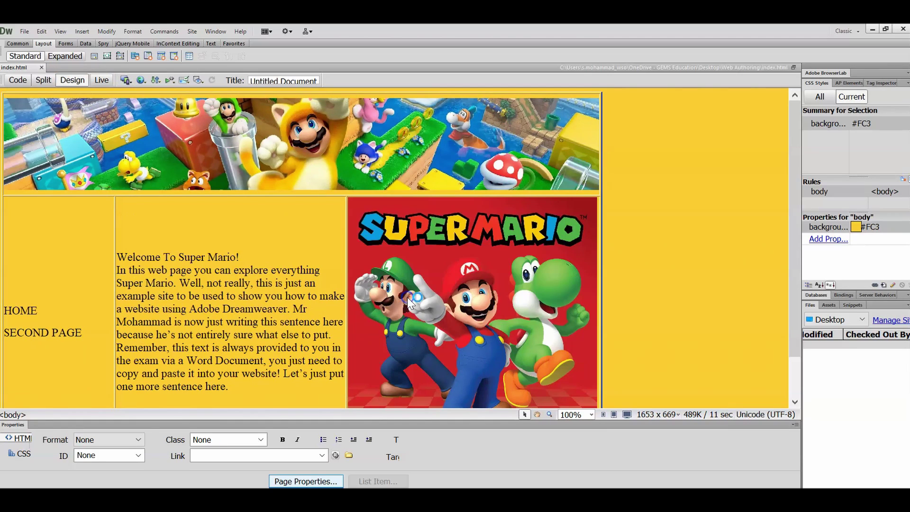
scroll(542, 237, down, 3)
scroll(541, 237, up, 3)
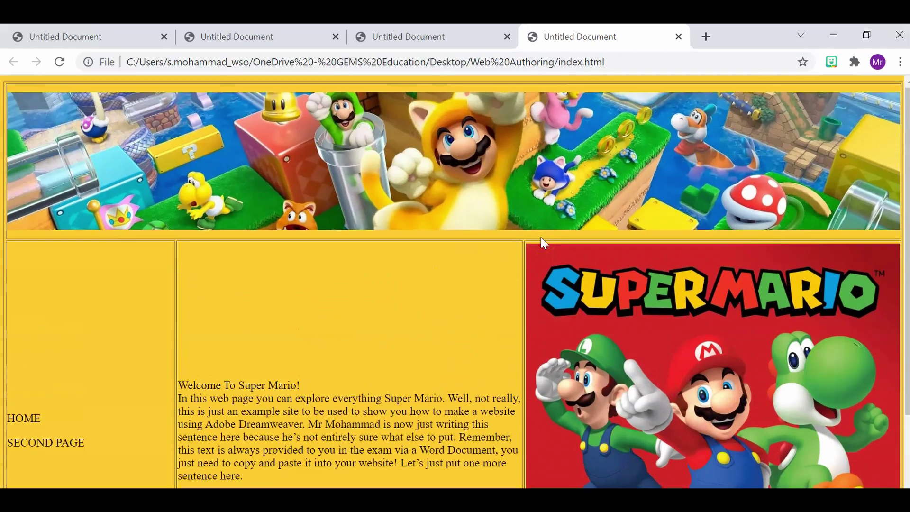
scroll(542, 237, down, 3)
scroll(542, 237, up, 3)
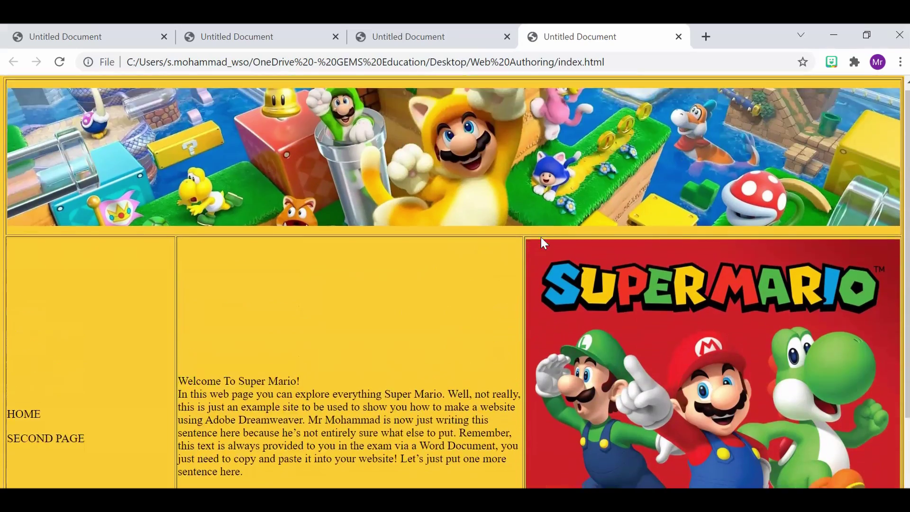
scroll(541, 237, down, 1)
scroll(541, 237, up, 1)
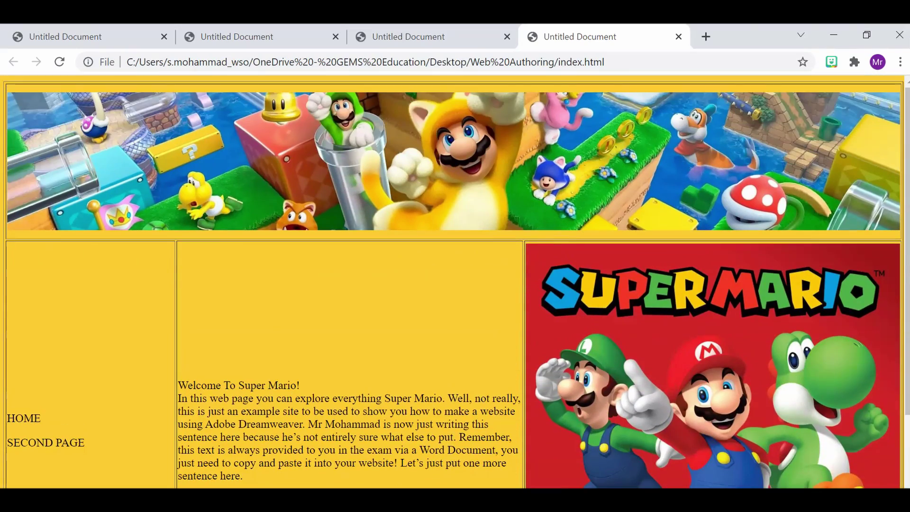
click(834, 35)
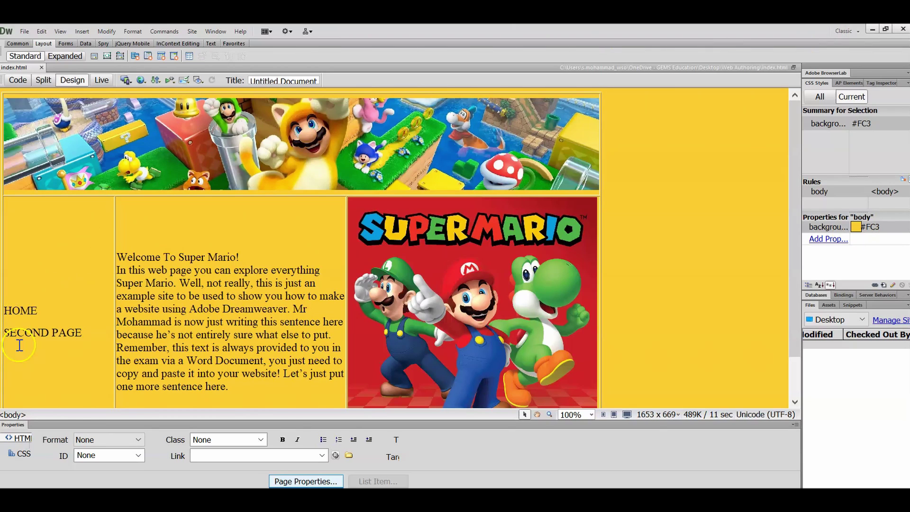
Save a copy of the page as secondPage in the Web Authoring folder and close that copy.
click(25, 32)
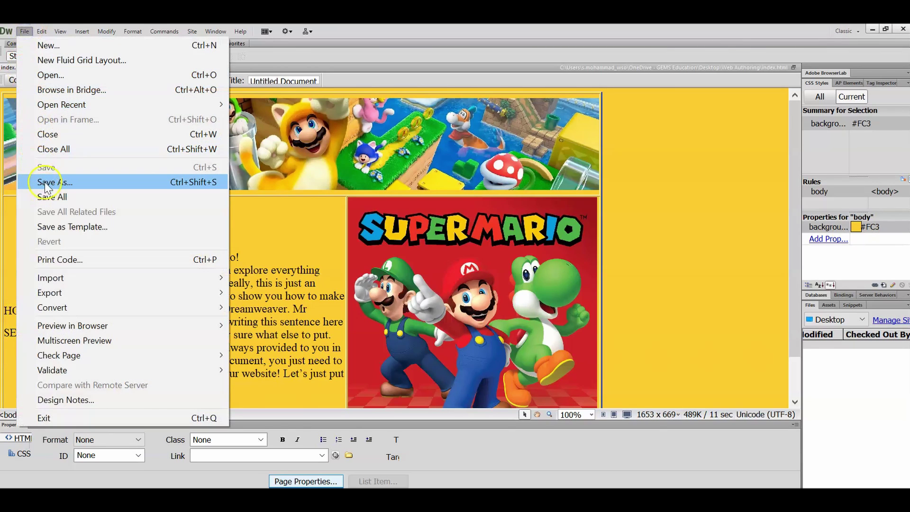
click(245, 204)
click(25, 31)
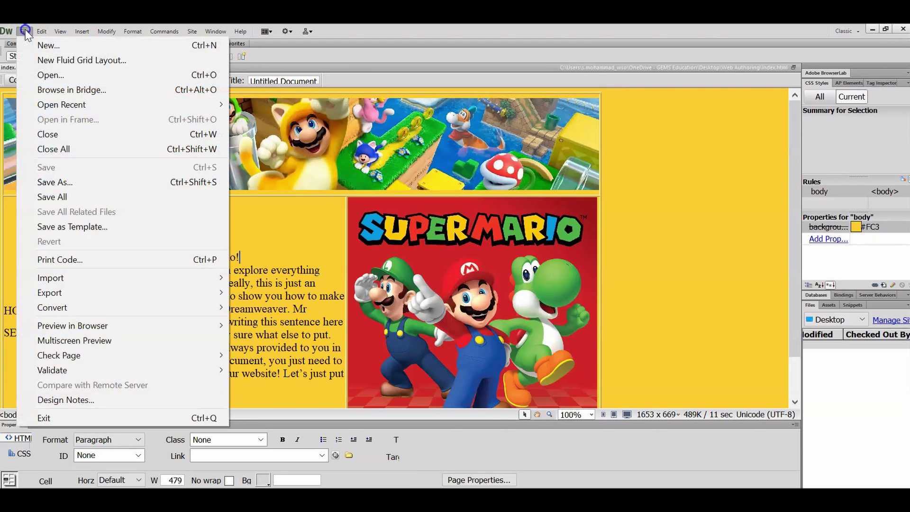
click(64, 180)
click(264, 260)
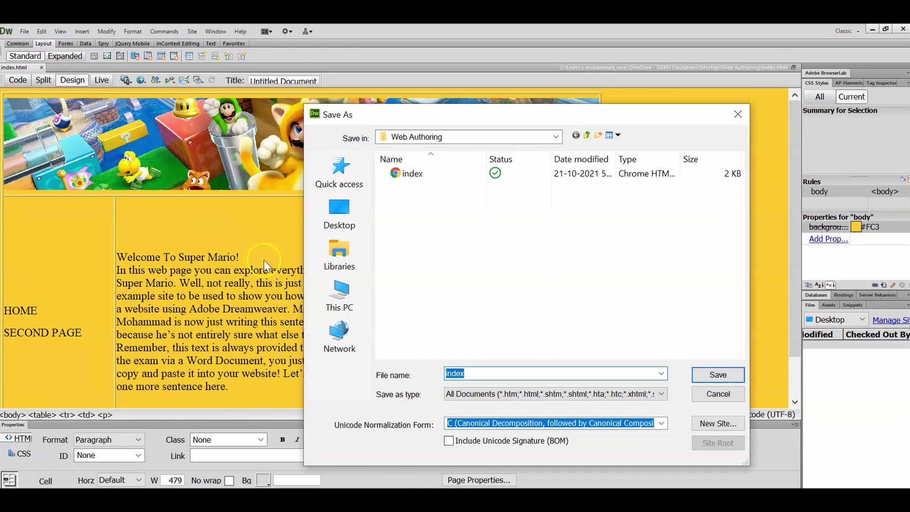
text(secondPag)
key(Return)
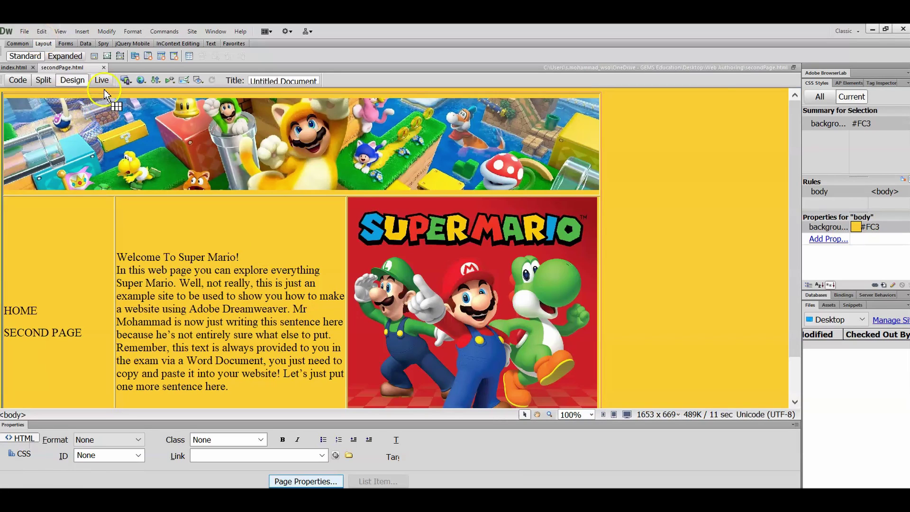
click(106, 69)
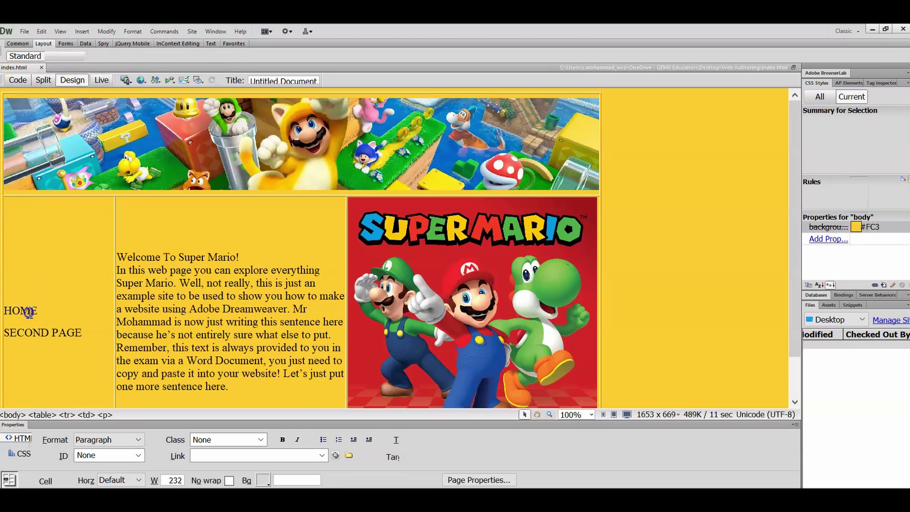
Link the HOME label in the first column to the index file.
double_click(31, 316)
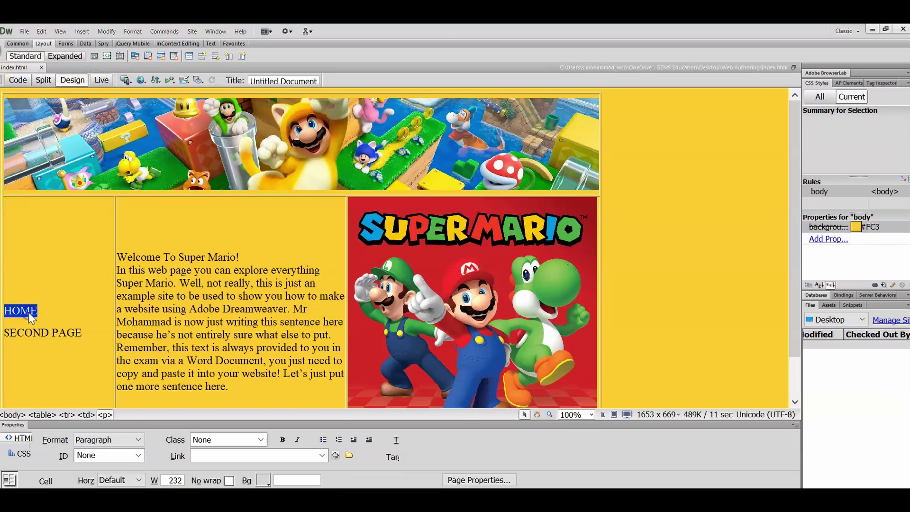
click(349, 456)
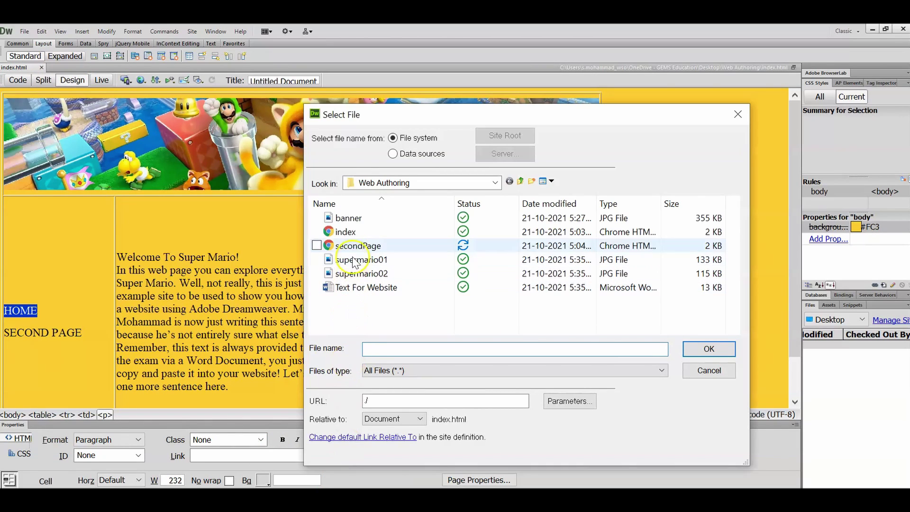
click(355, 233)
click(707, 351)
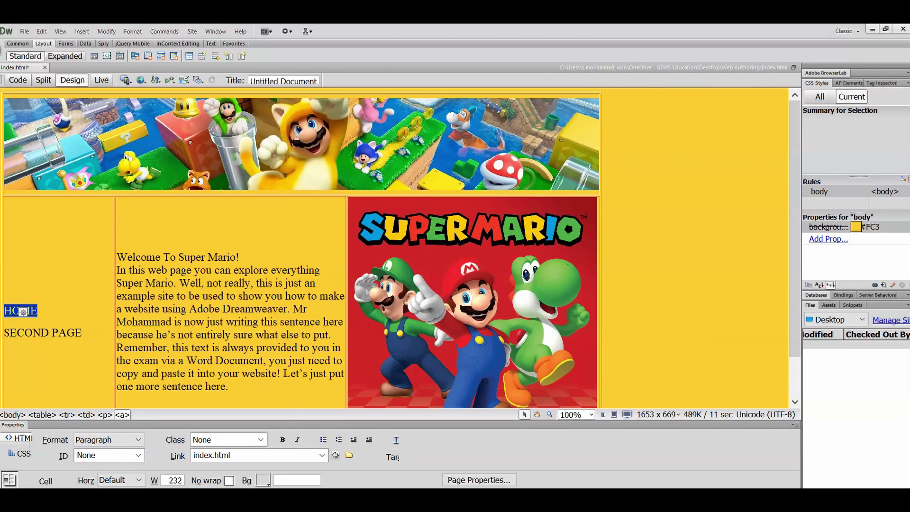
click(131, 366)
Link the SECOND PAGE label in the first column to the secondPage file.
drag(83, 334, 7, 327)
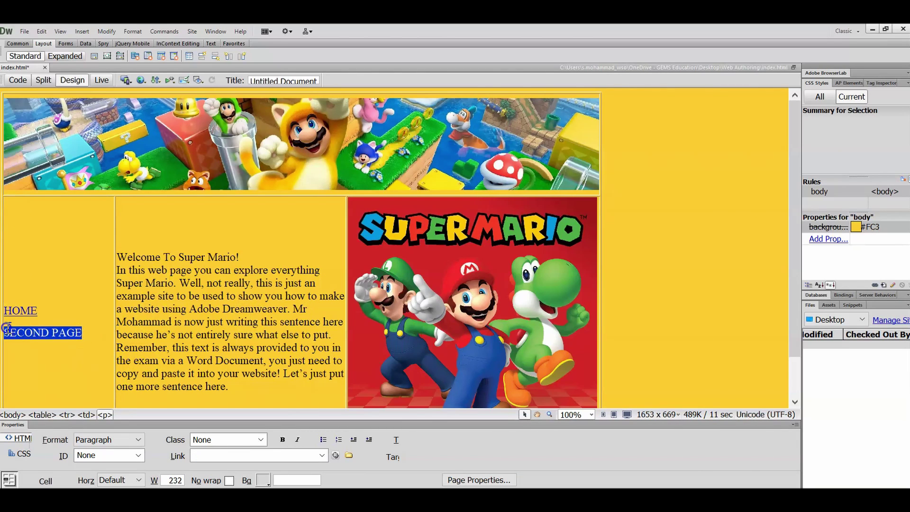
click(349, 455)
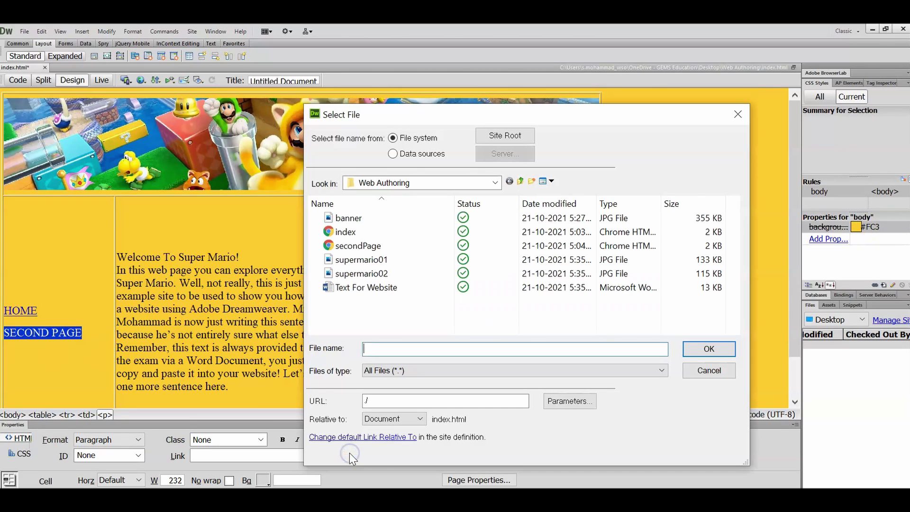
click(355, 245)
click(718, 350)
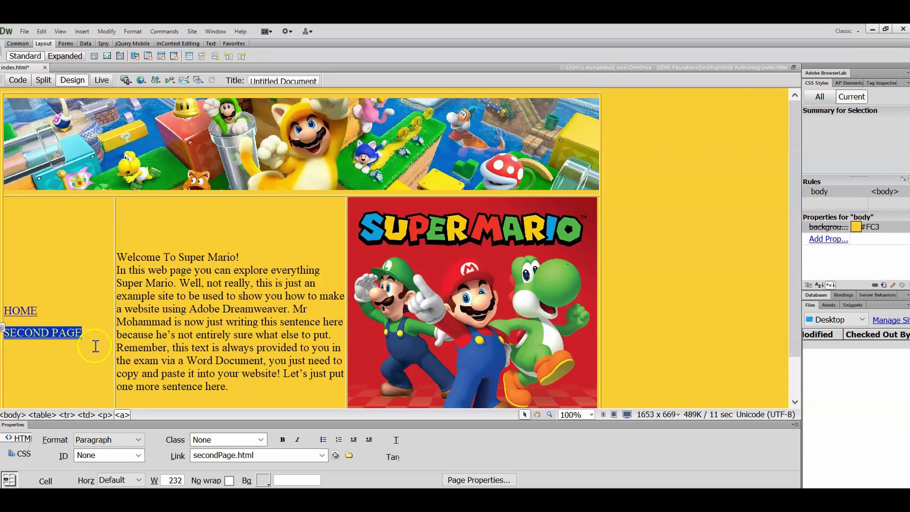
click(95, 350)
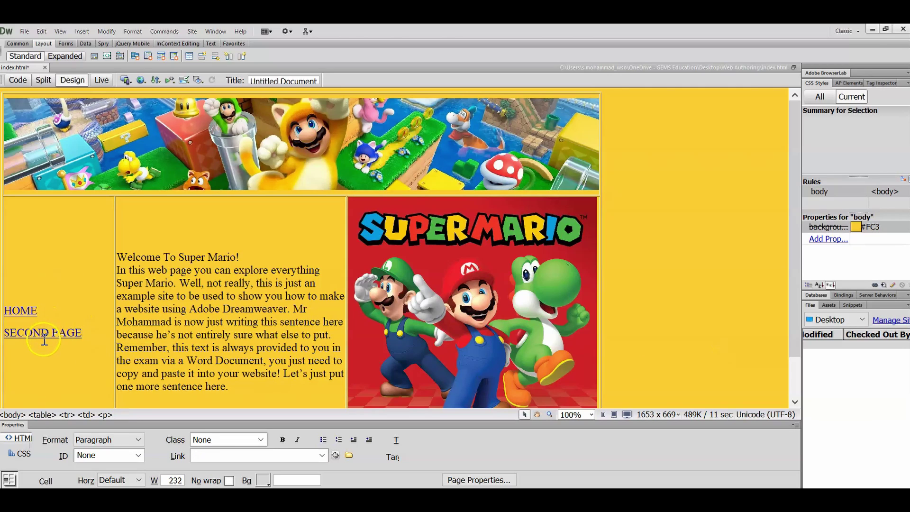
Save index.html with its two navigation links.
click(52, 309)
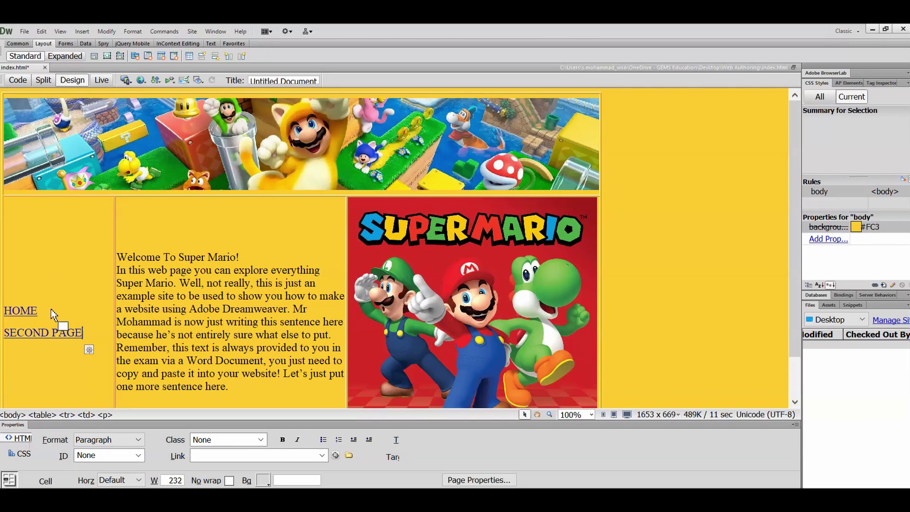
key(ctrl+s)
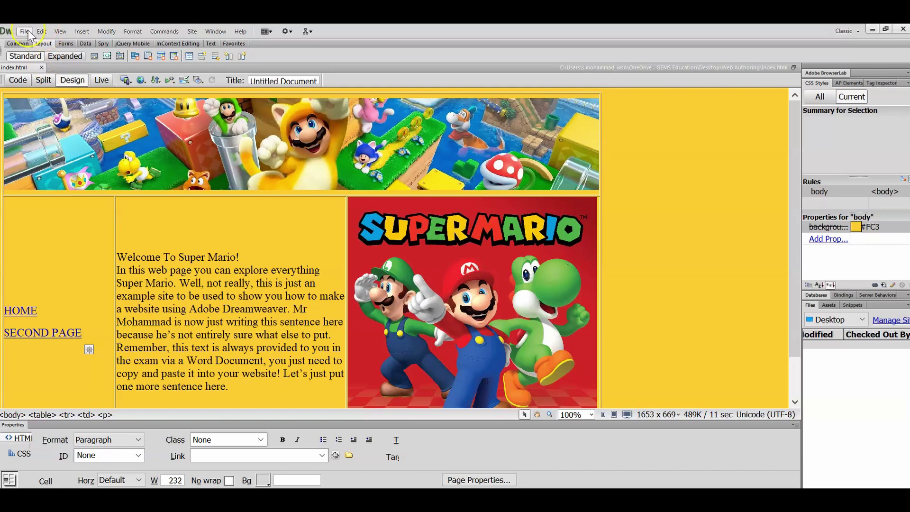
click(24, 32)
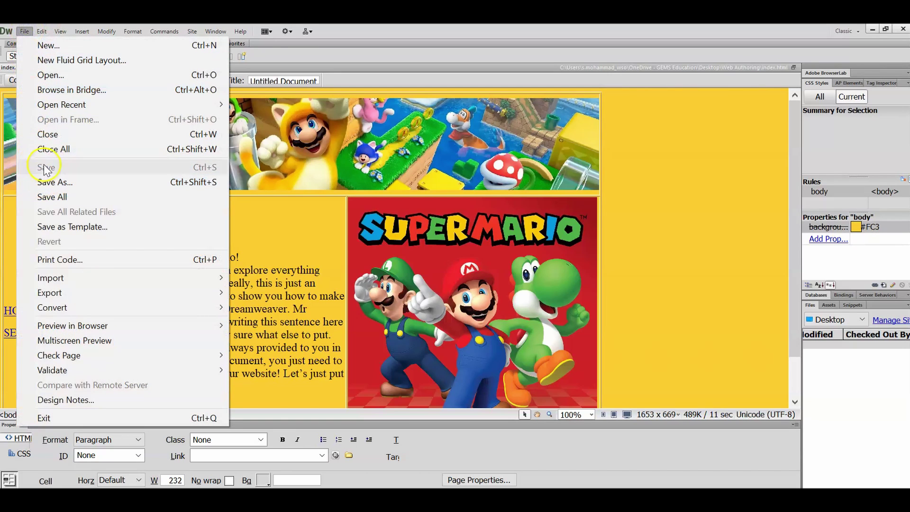
click(263, 286)
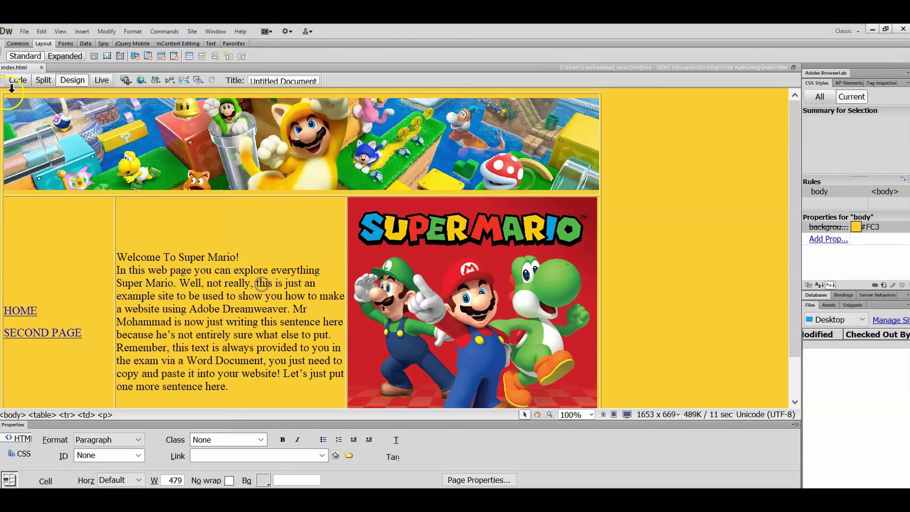
Save the linked page as secondPage again, overwriting the existing file.
click(24, 31)
click(45, 182)
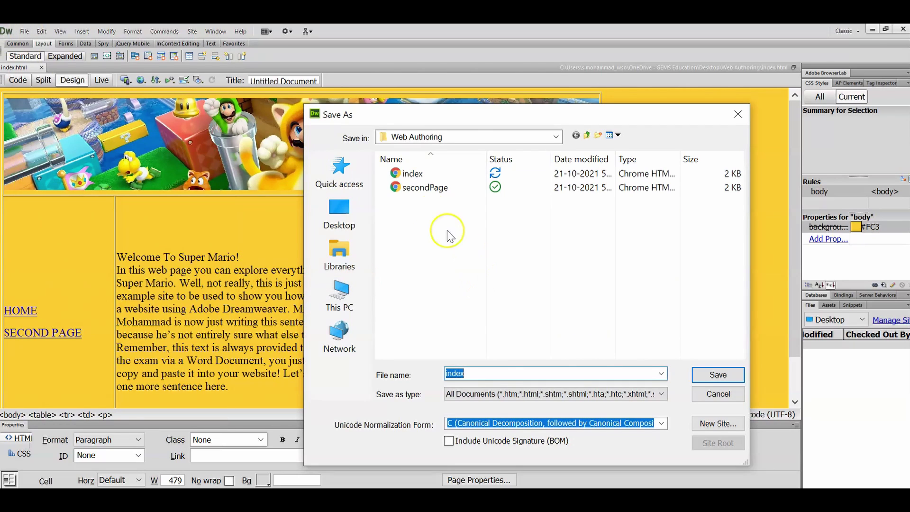
click(432, 187)
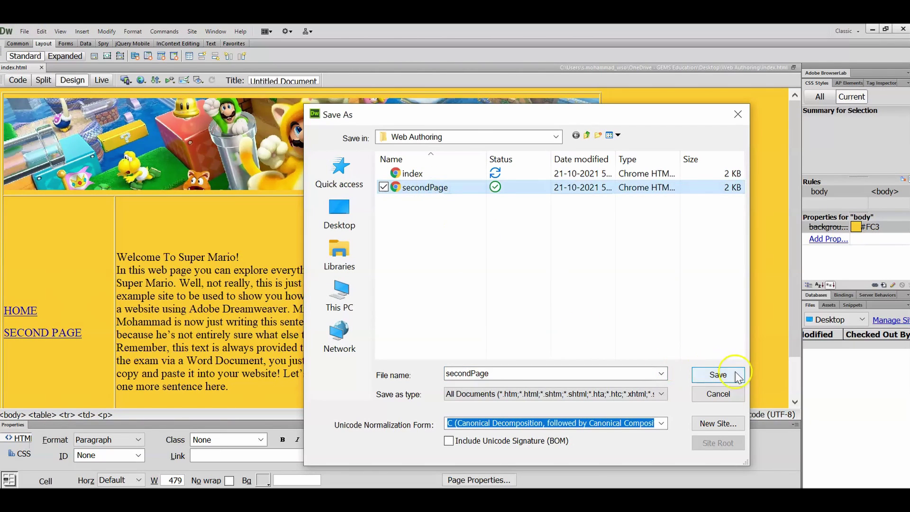
click(717, 375)
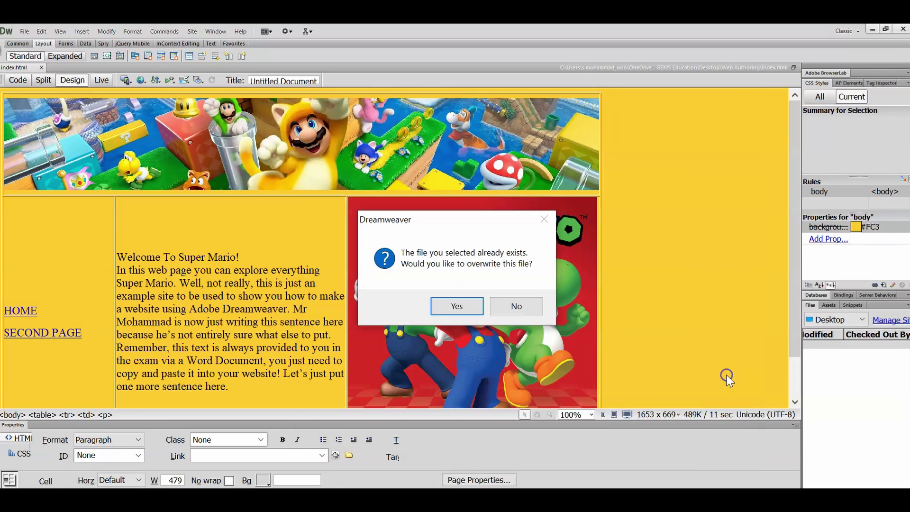
click(449, 303)
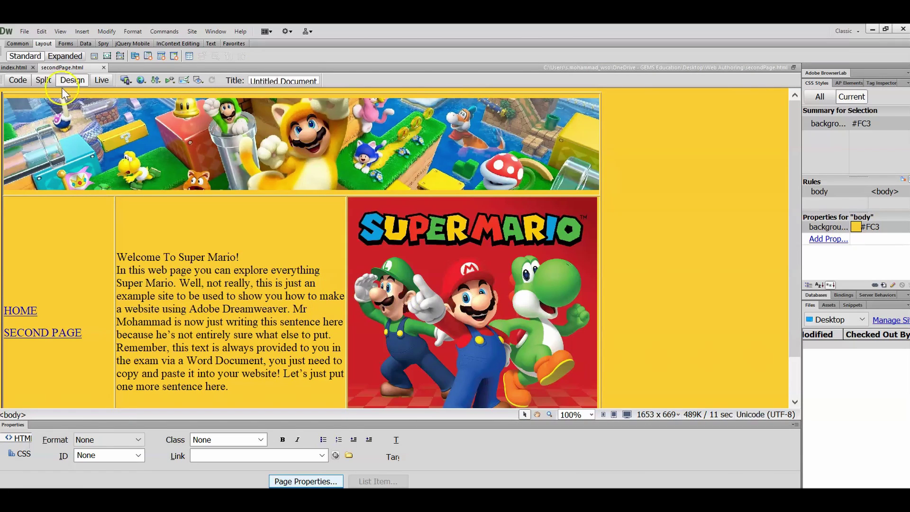
Compare index.html with secondPage.html and check the HOME and SECOND PAGE links on the second page.
click(12, 67)
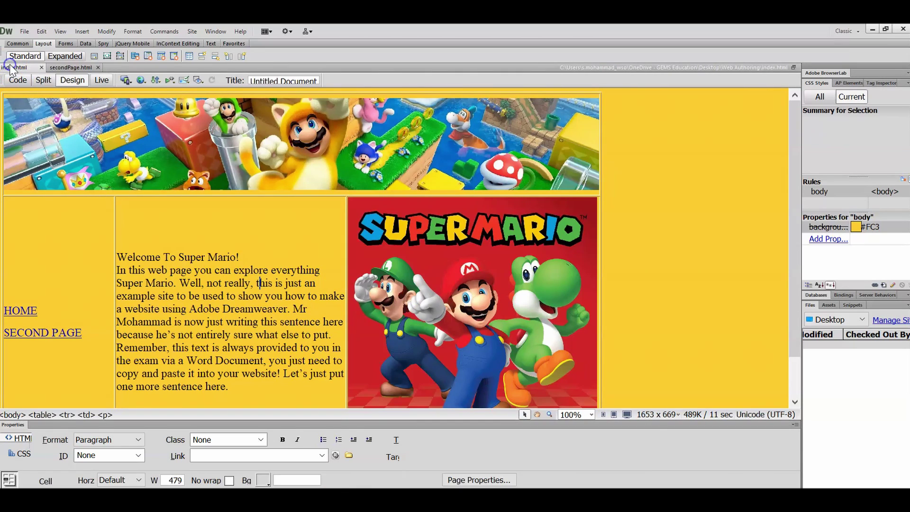
click(65, 67)
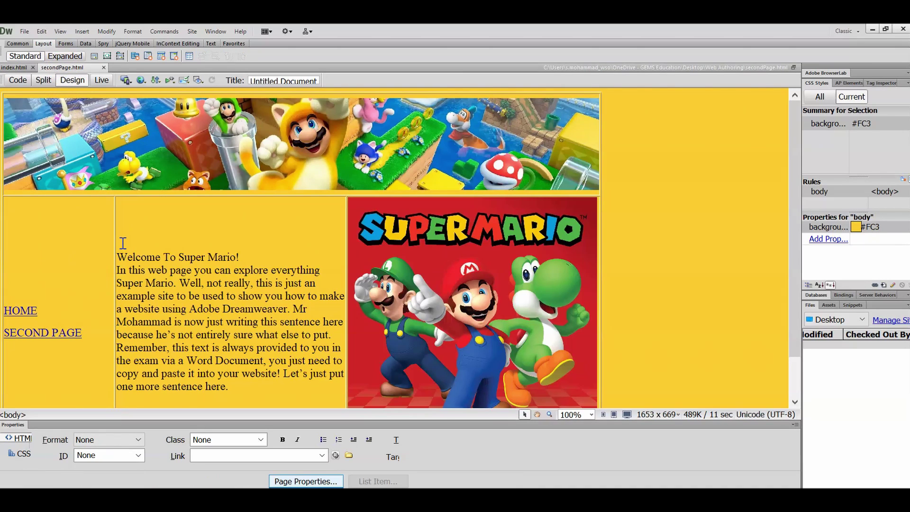
click(75, 331)
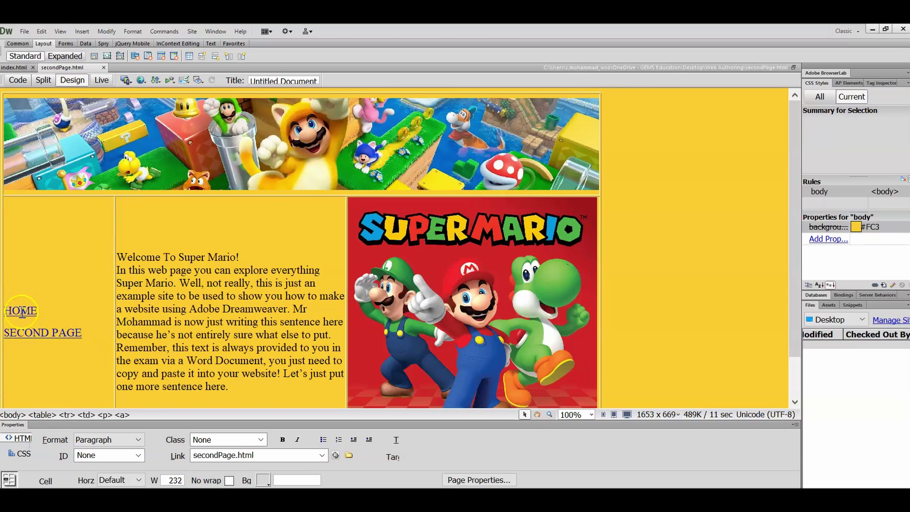
click(14, 332)
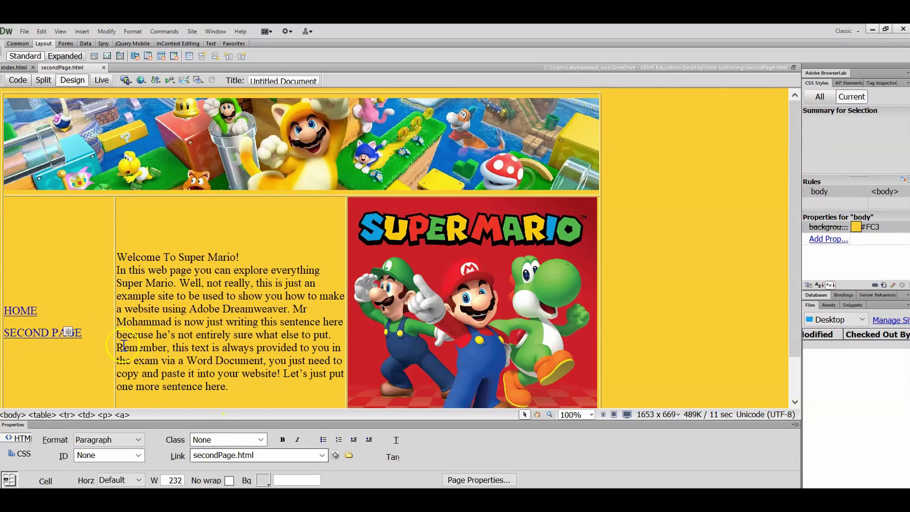
click(29, 312)
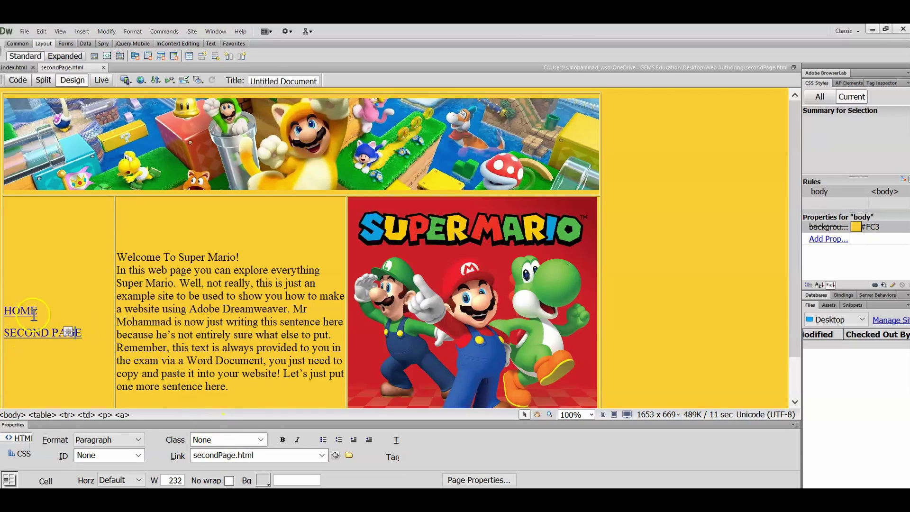
Delete the whole welcome text from the middle column of secondPage.html.
click(101, 305)
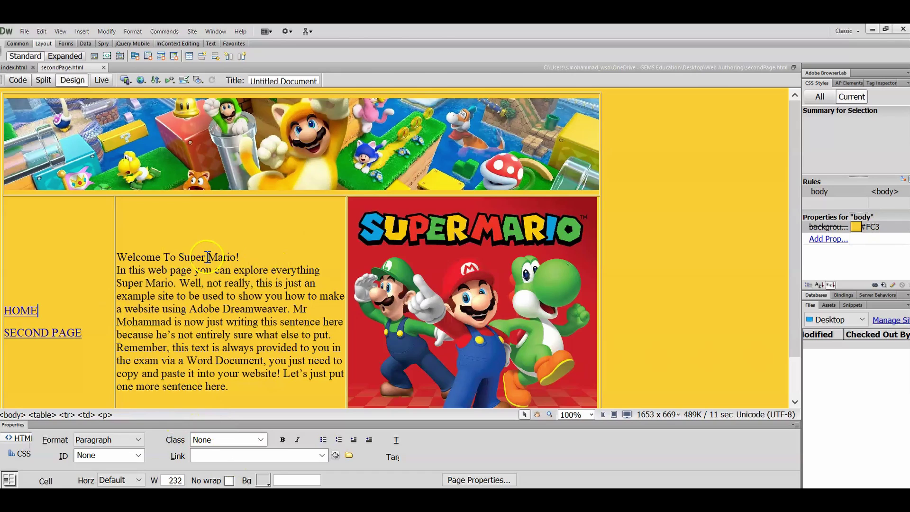
drag(205, 257, 222, 309)
click(403, 268)
click(270, 321)
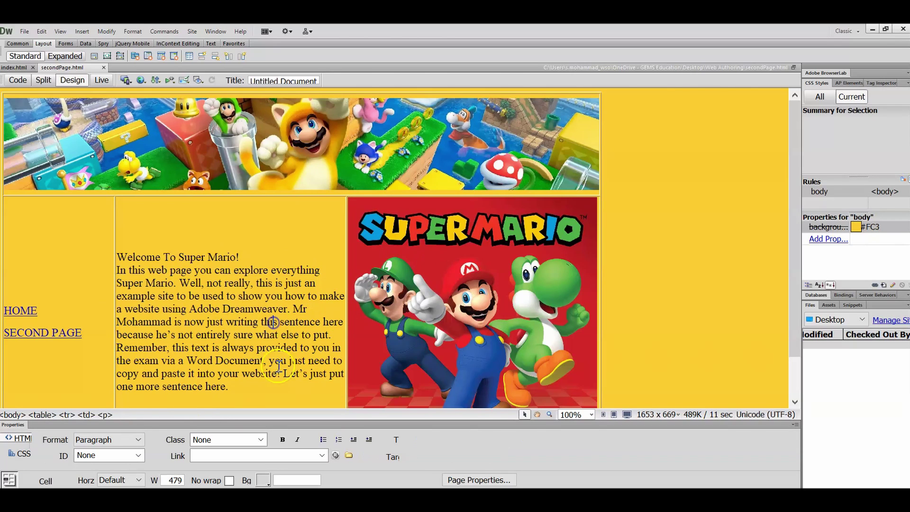
drag(229, 386, 112, 260)
key(Delete)
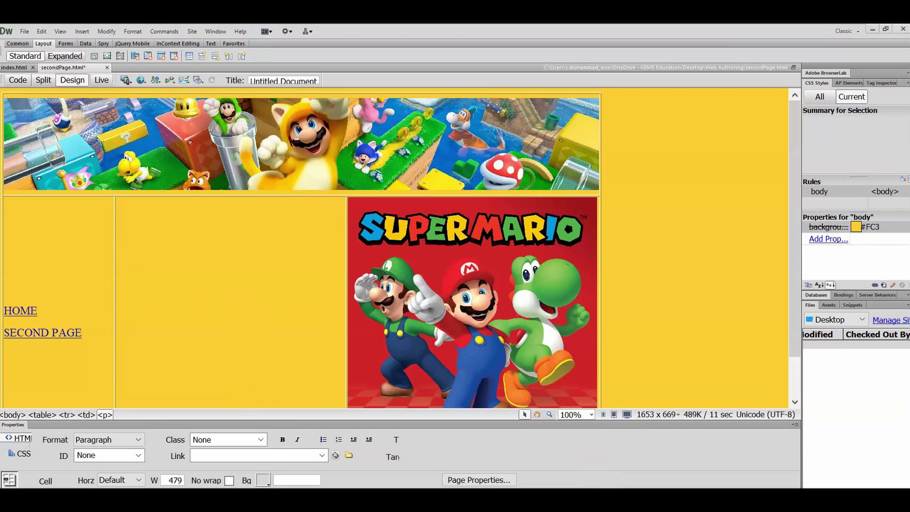
Copy the heading "The Second Page" and its paragraph from the Text For Website document in Word into the empty middle column in Dreamweaver.
key(alt+Tab)
drag(418, 453, 240, 377)
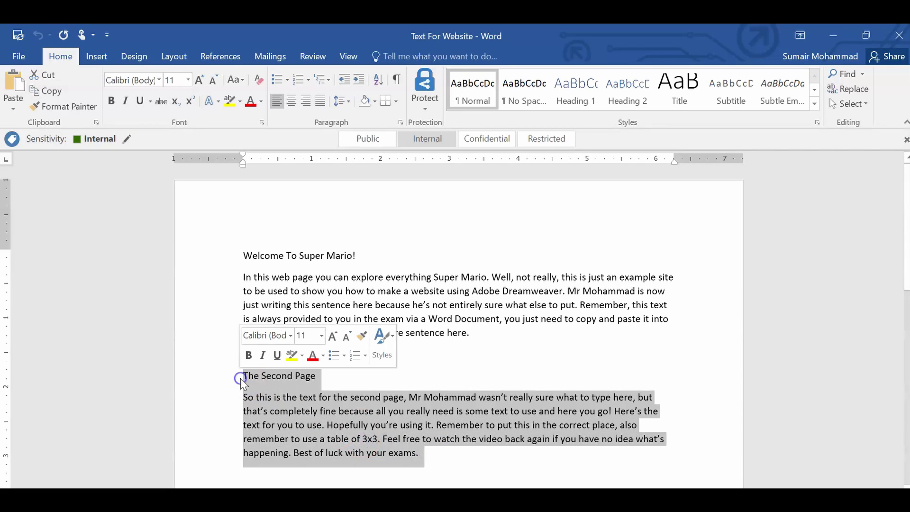
key(ctrl+c)
key(alt+Tab)
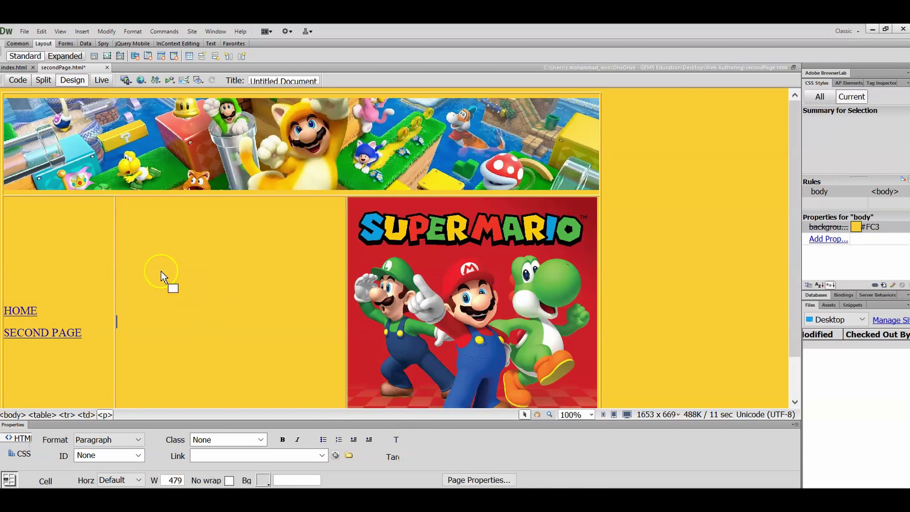
key(ctrl+v)
Replace the third-column picture with the supermario02 image from the Web Authoring folder.
double_click(489, 245)
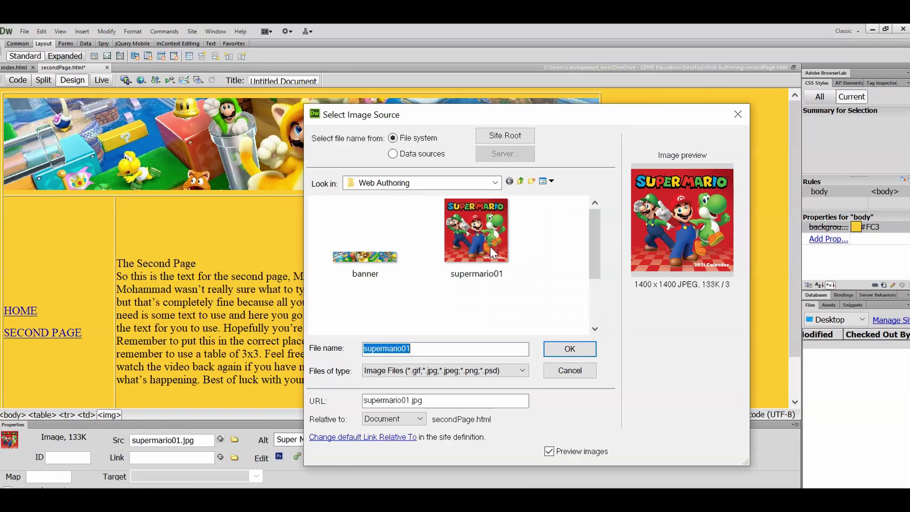
drag(590, 240, 603, 302)
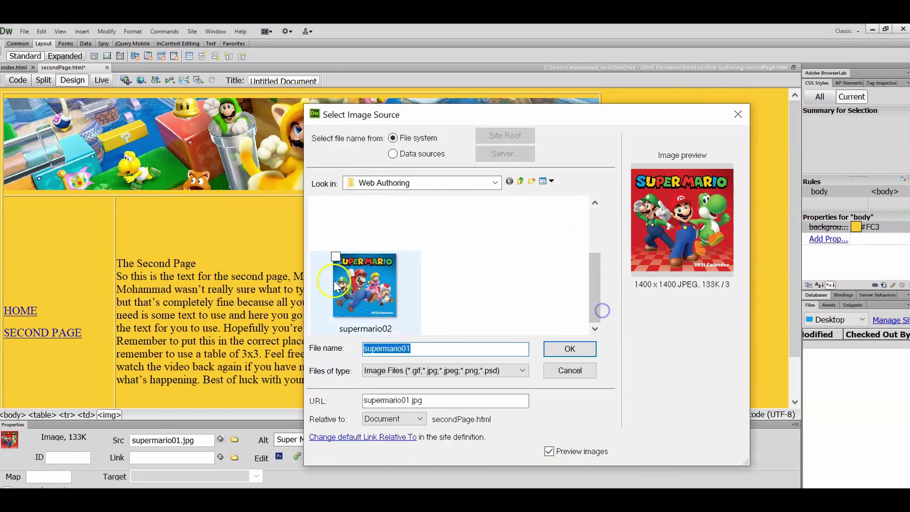
click(365, 284)
click(569, 349)
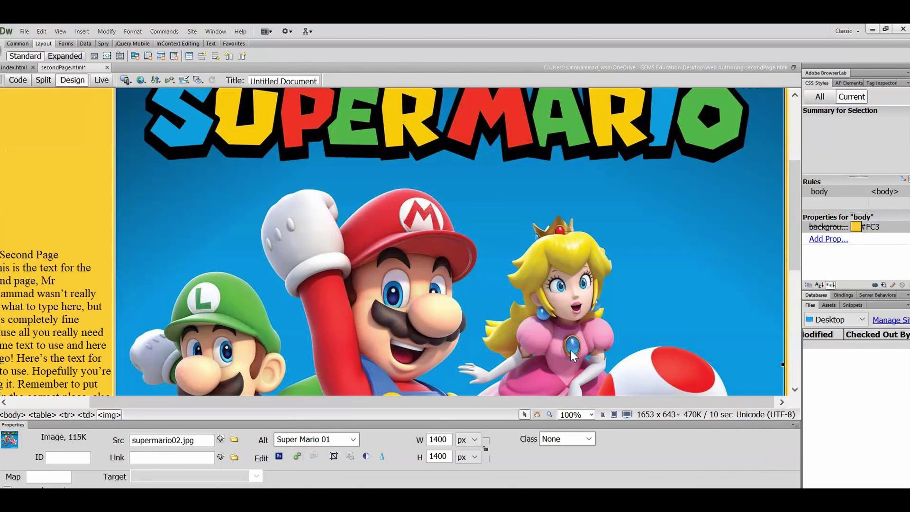
Shrink the supermario02 image proportionally to about 515 by 515 pixels.
scroll(571, 332, down, 5)
scroll(583, 294, down, 2)
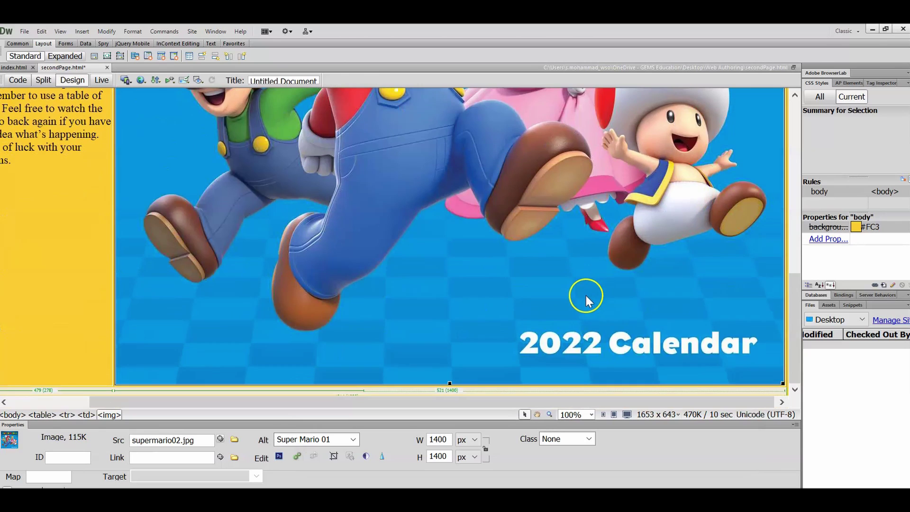
drag(781, 380, 359, 77)
scroll(337, 180, up, 5)
scroll(337, 180, up, 2)
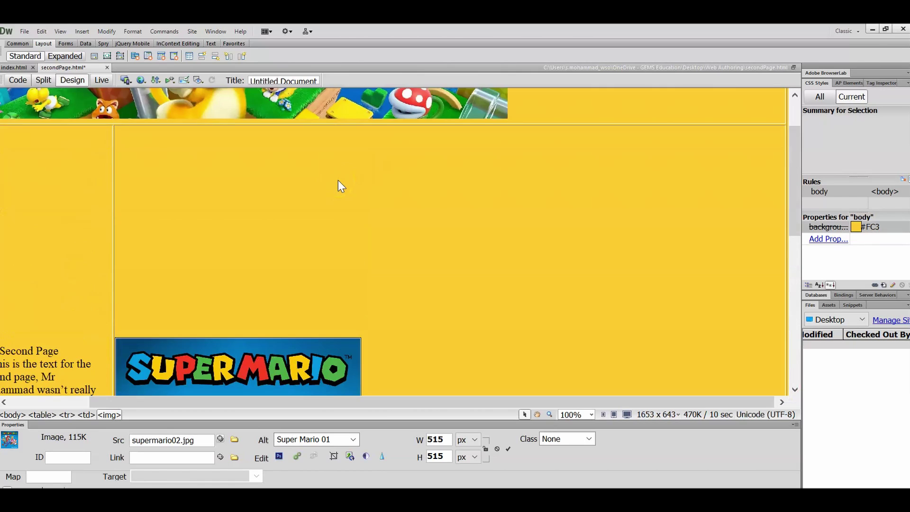
Reduce the table's height so its lower row fits closely around the resized image in the third column.
scroll(338, 180, down, 8)
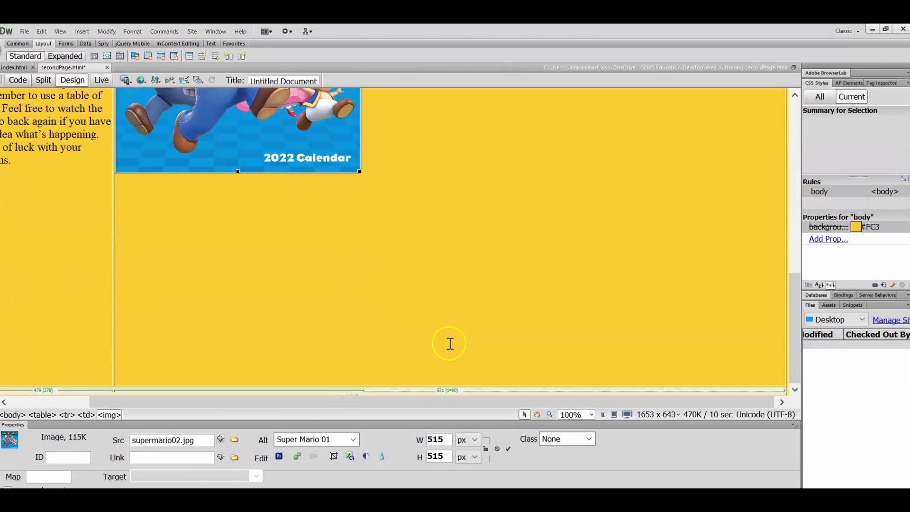
click(440, 386)
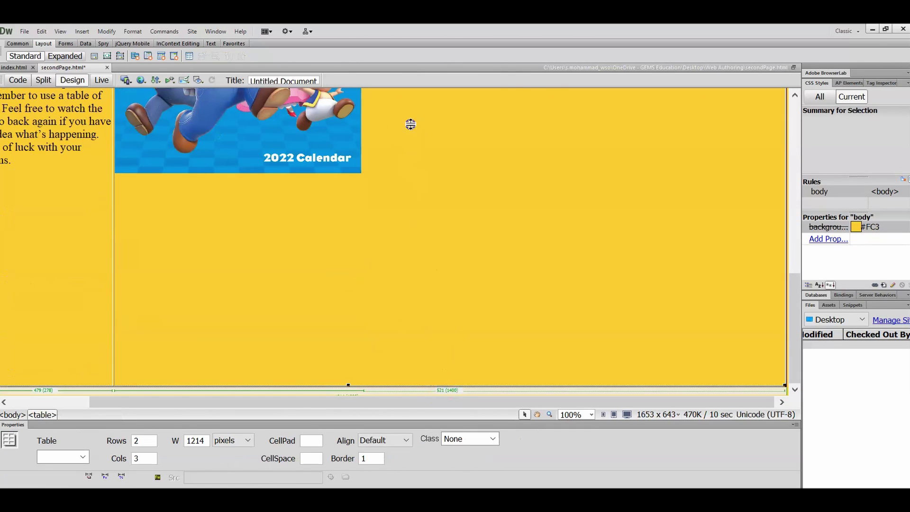
scroll(411, 142, left, 5)
key(ctrl+z)
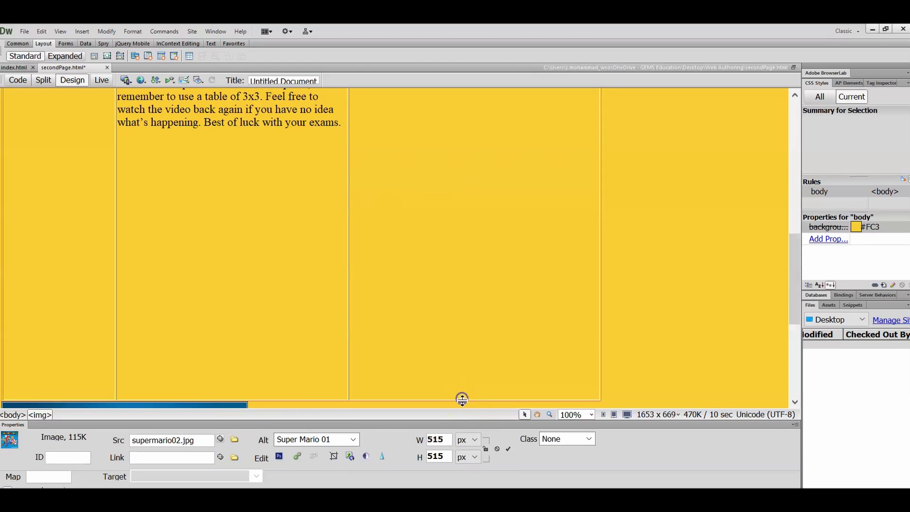
click(465, 354)
scroll(465, 353, up, 10)
scroll(448, 380, down, 10)
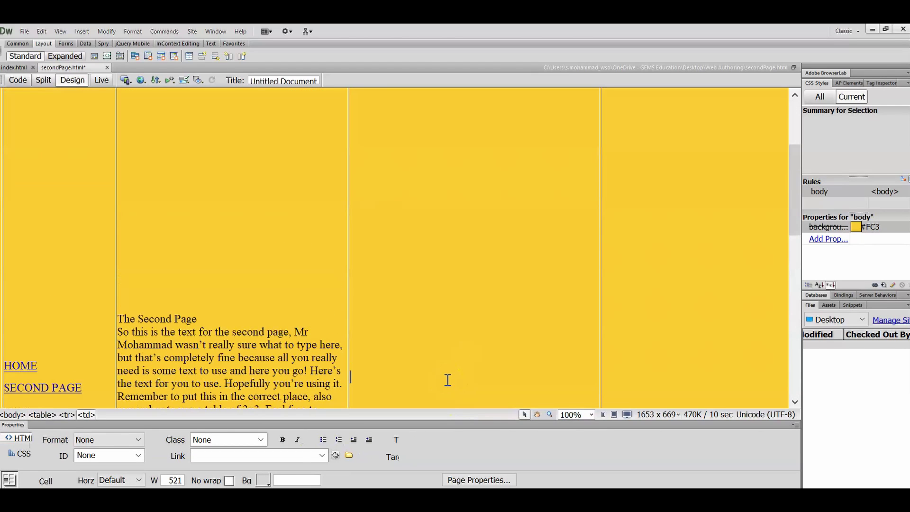
click(446, 380)
scroll(447, 379, up, 10)
scroll(447, 375, down, 10)
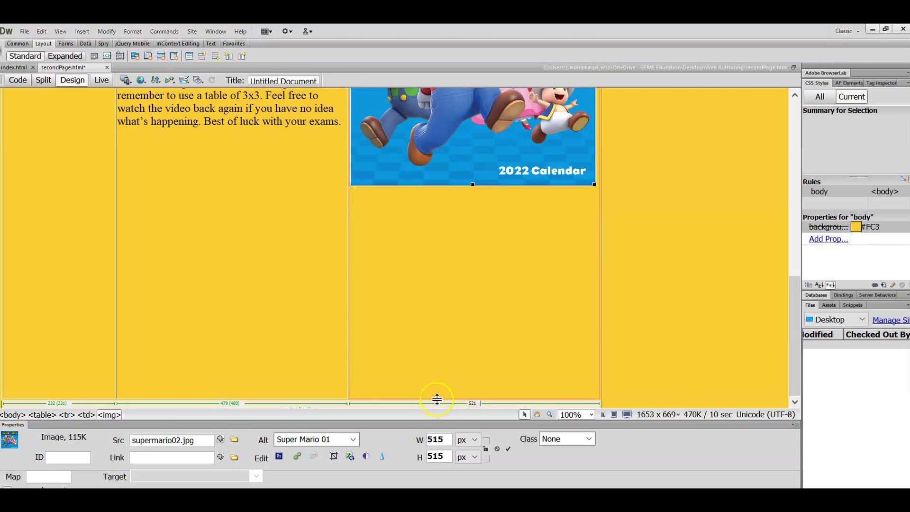
drag(436, 400, 451, 27)
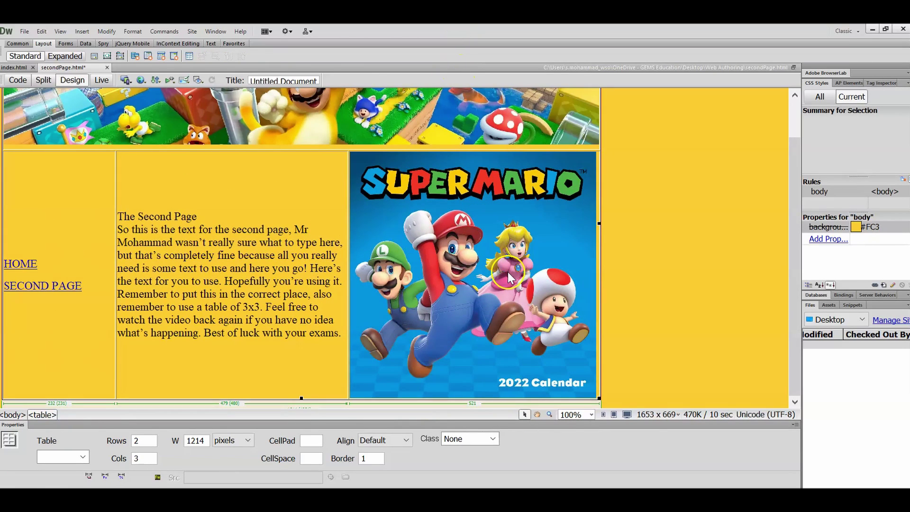
scroll(508, 272, up, 2)
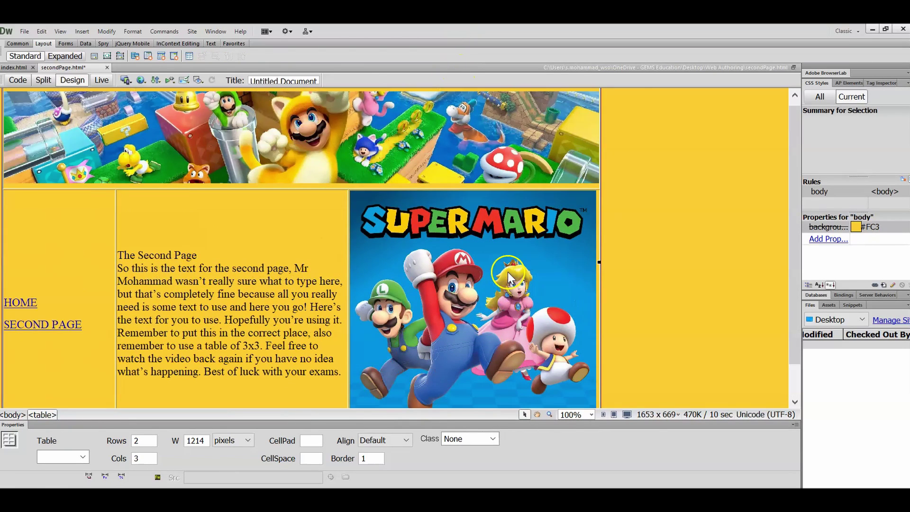
Preview the second page in Chrome, saving the changes to secondPage.
click(140, 81)
click(160, 108)
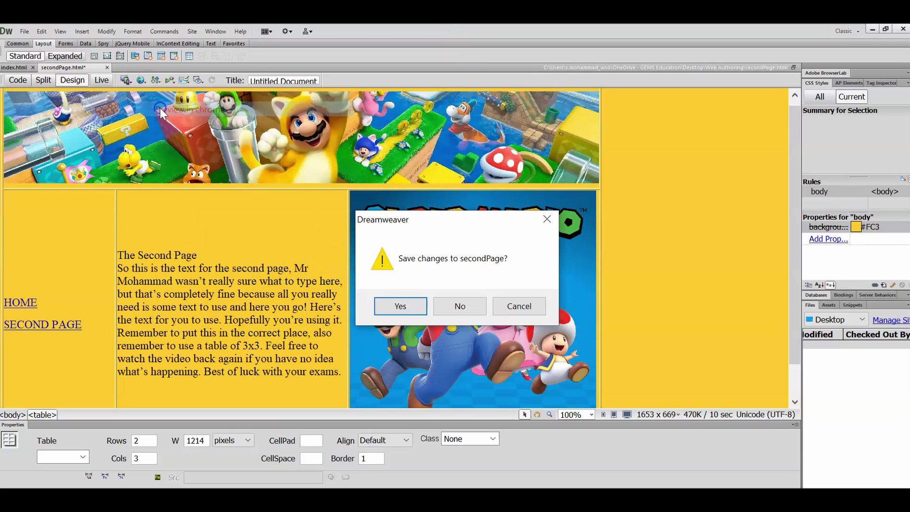
click(392, 306)
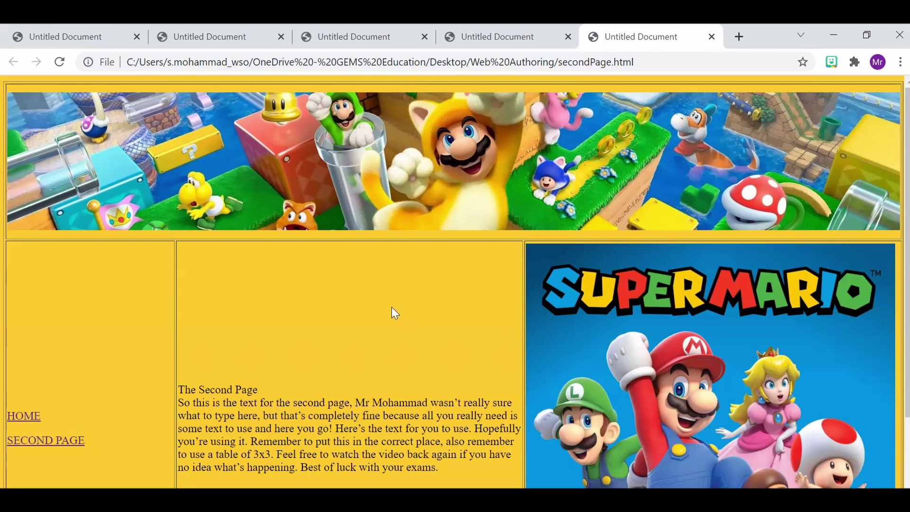
Test the HOME and SECOND PAGE links in the browser by switching repeatedly between the two pages.
click(24, 415)
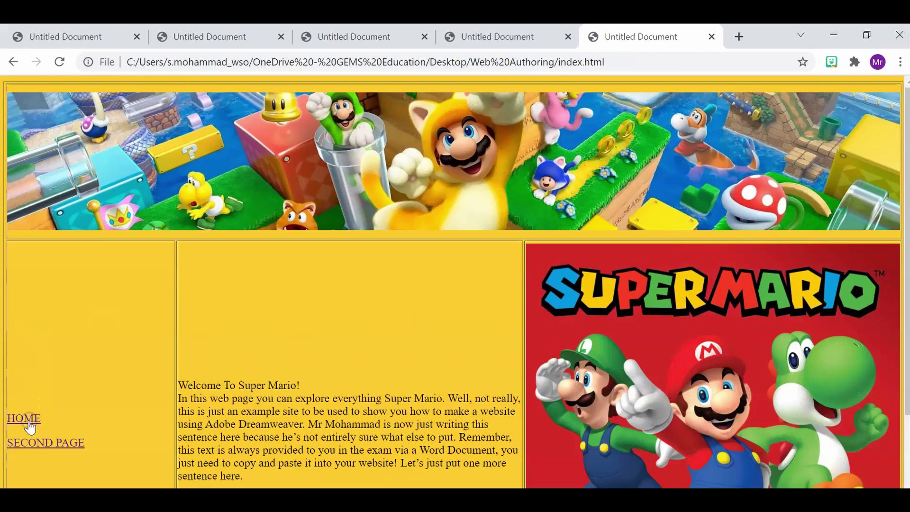
scroll(83, 400, down, 1)
scroll(83, 403, down, 2)
click(26, 327)
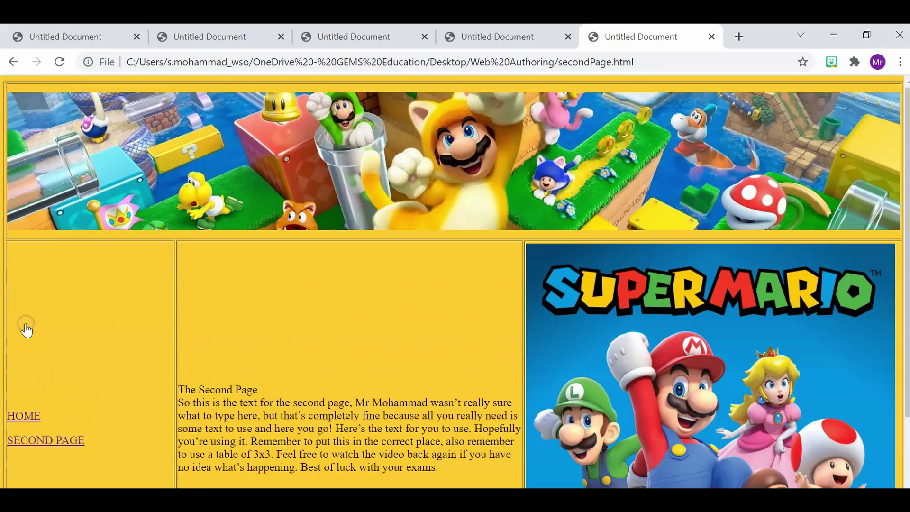
click(13, 416)
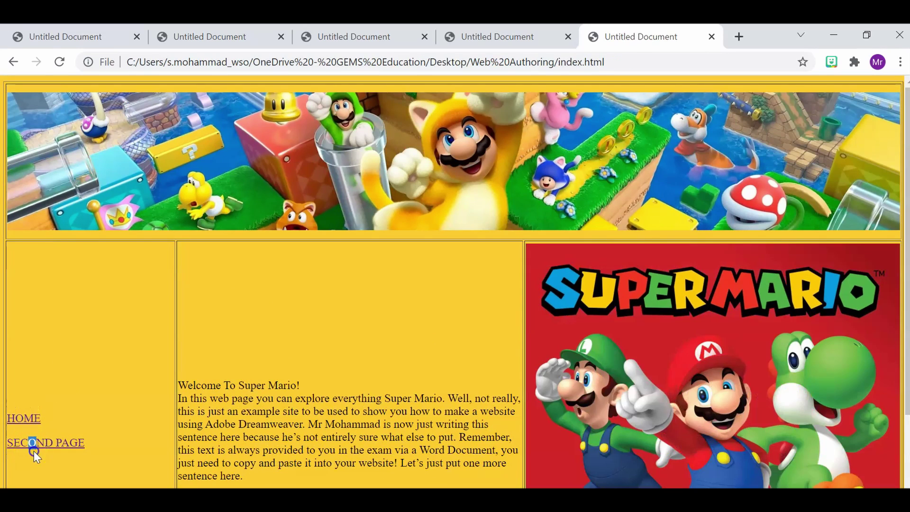
click(33, 443)
click(26, 416)
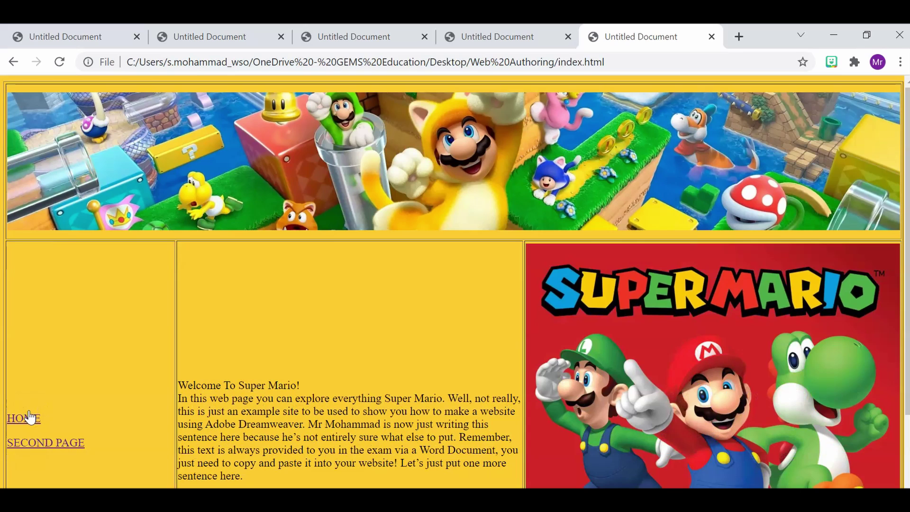